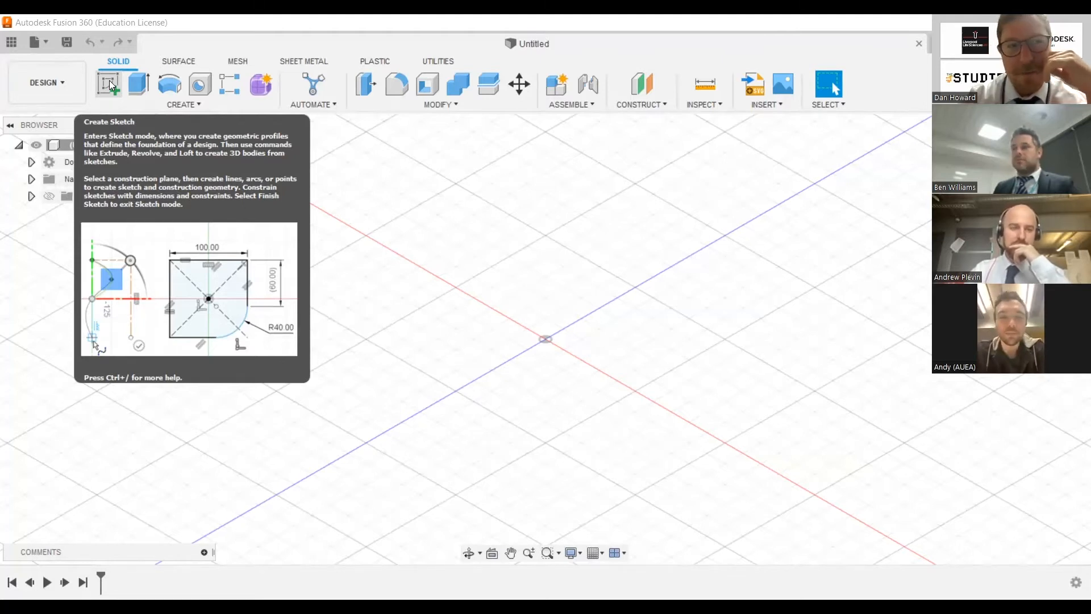
# - Start a sketch on the upright plane and outline an H's left leg from the origin with a 100 mm outer edge
pyautogui.click(109, 81)
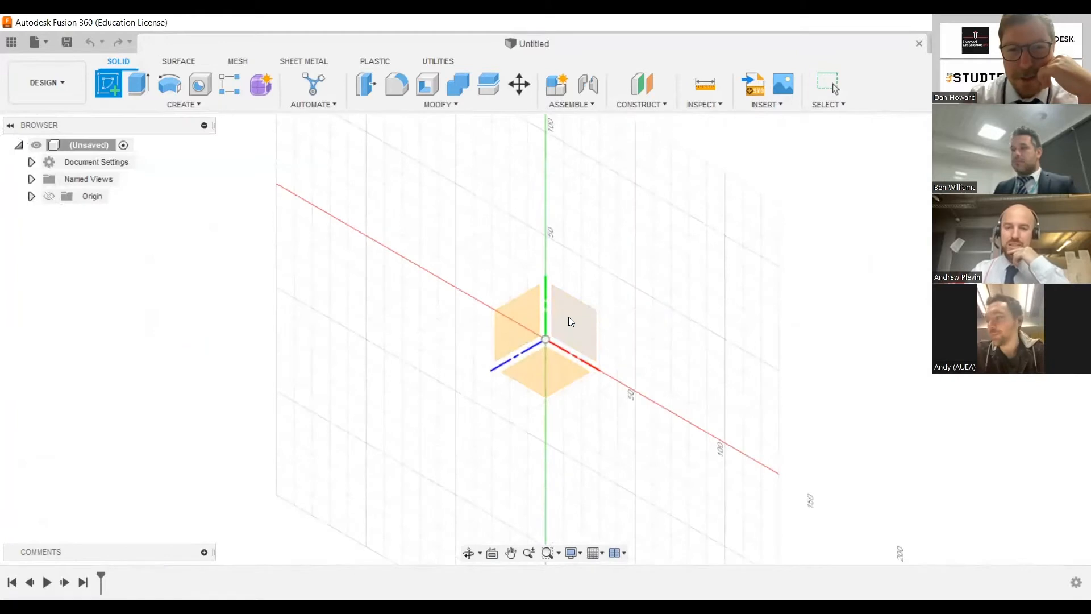
pyautogui.click(571, 321)
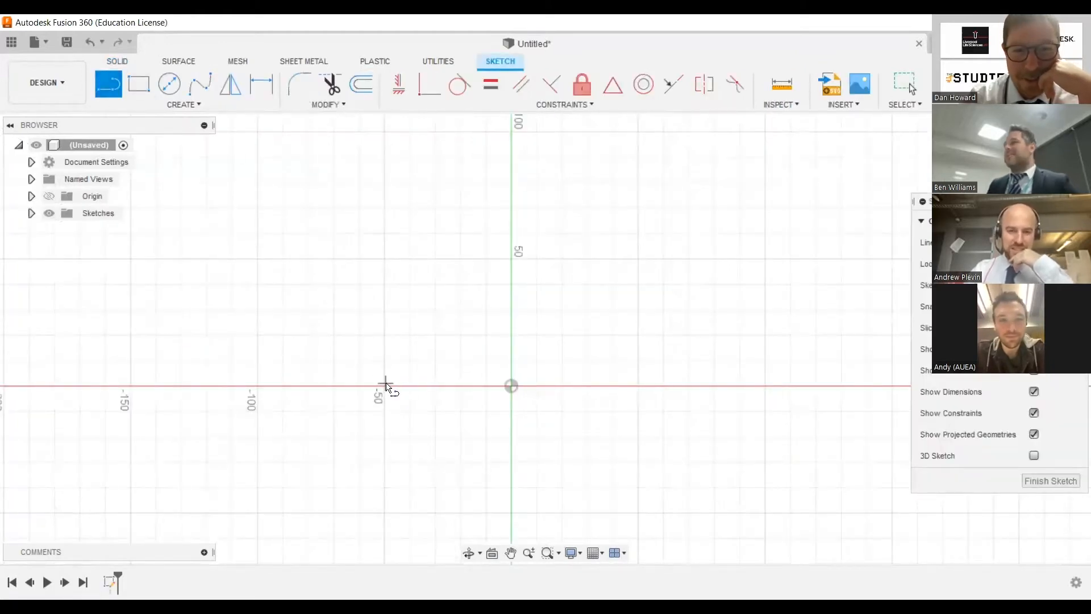
pyautogui.click(511, 382)
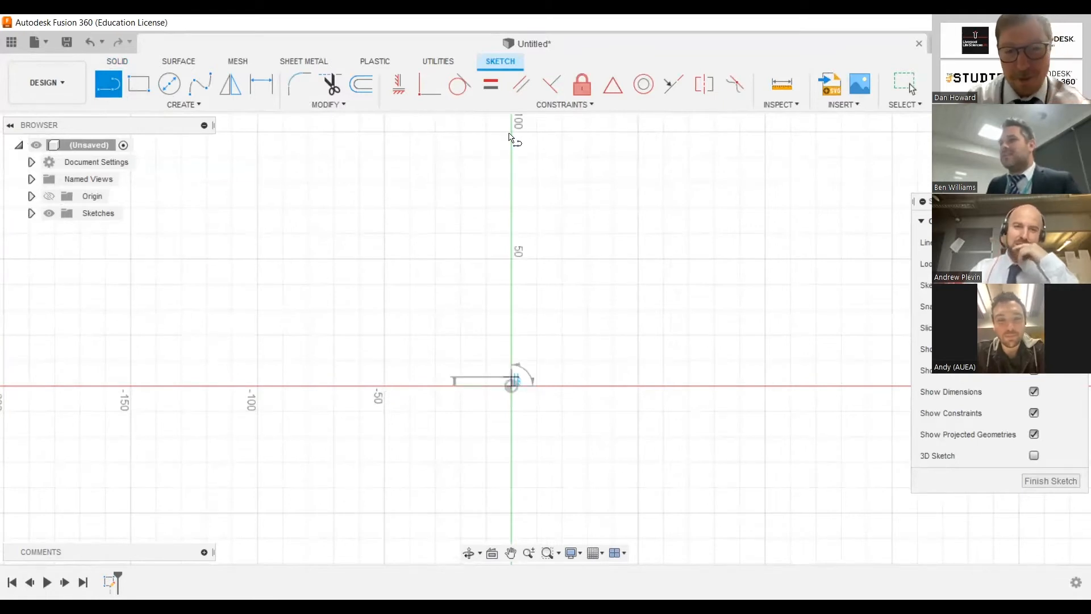
pyautogui.write('10')
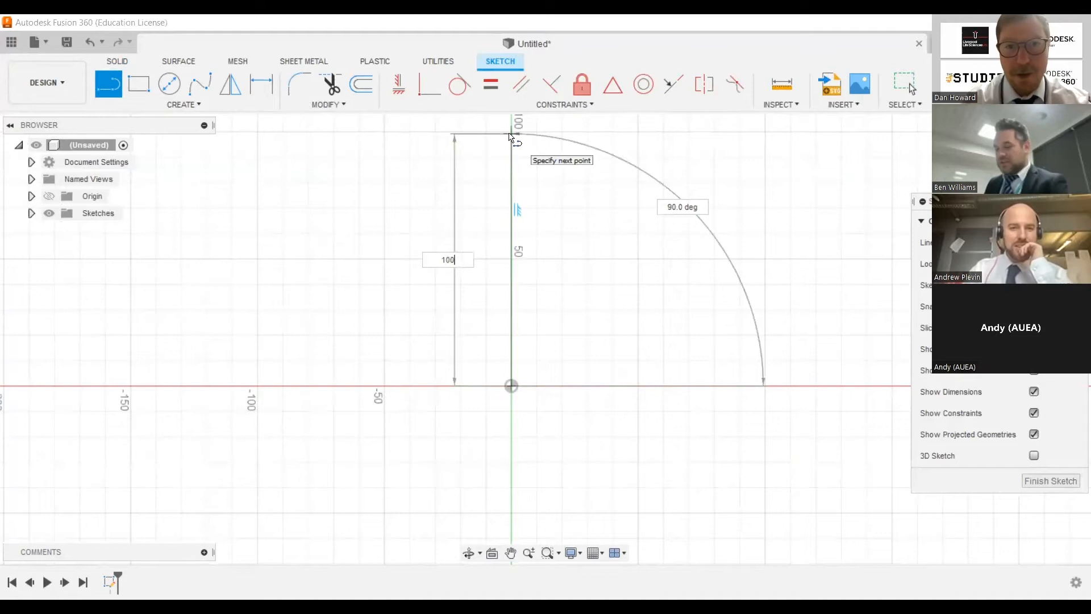
pyautogui.write('0')
pyautogui.press('Return')
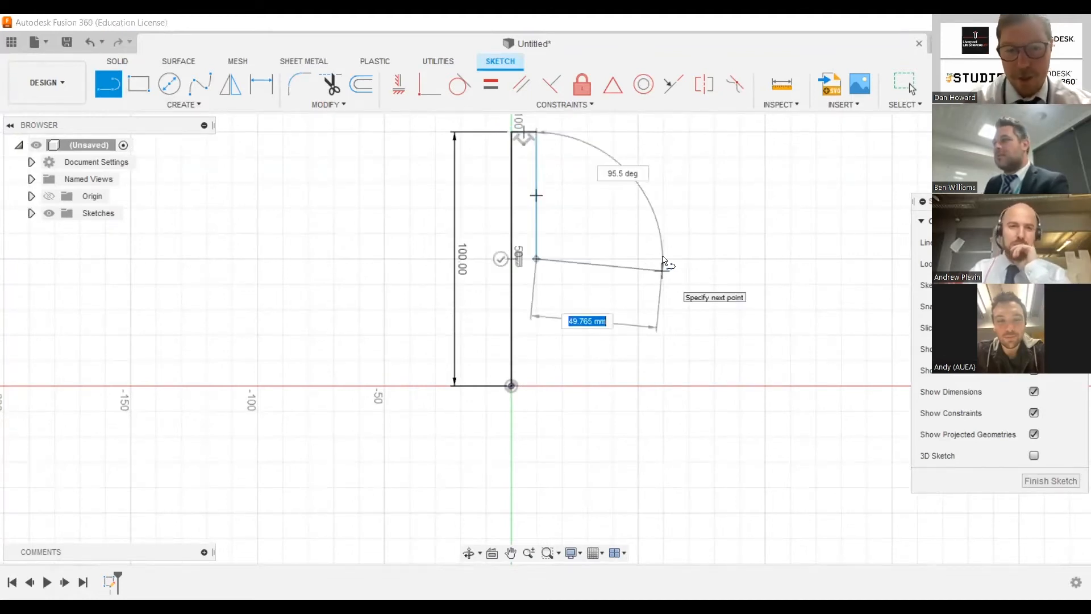
# - Continue the H outline with a 50 mm crossbar top edge and the right leg's inner edge, 10 mm top and full-height outer edge
pyautogui.press('Tab')
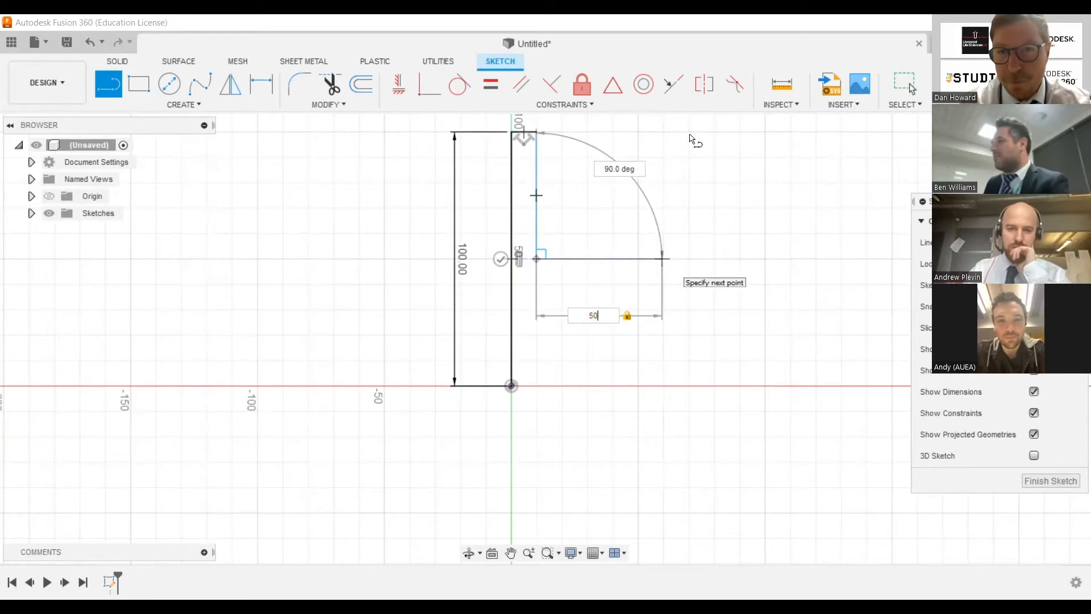
pyautogui.press('Return')
pyautogui.click(691, 139)
pyautogui.write('10')
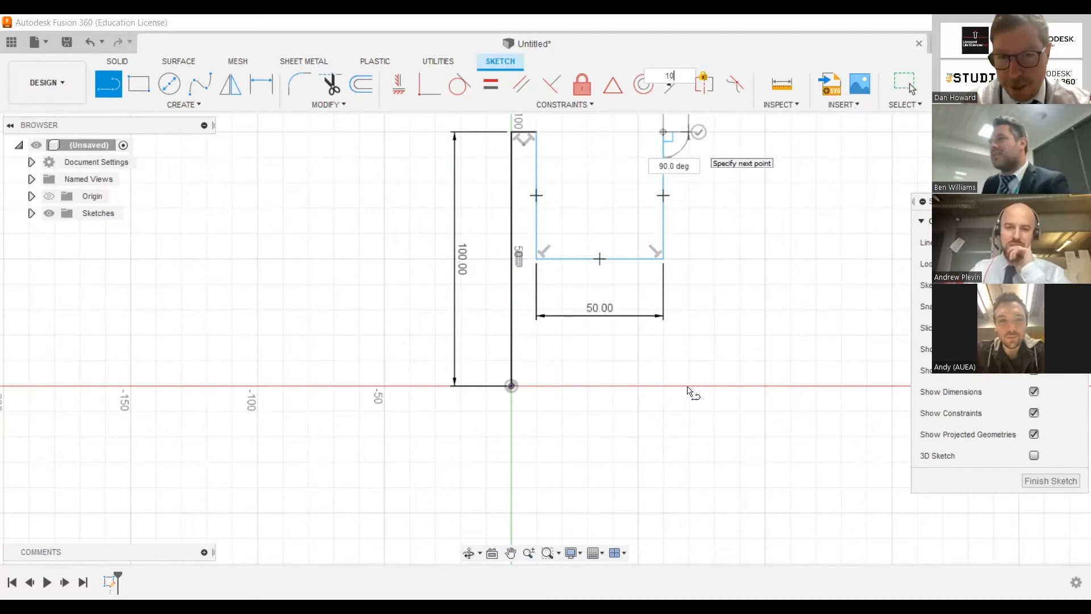
pyautogui.press('Return')
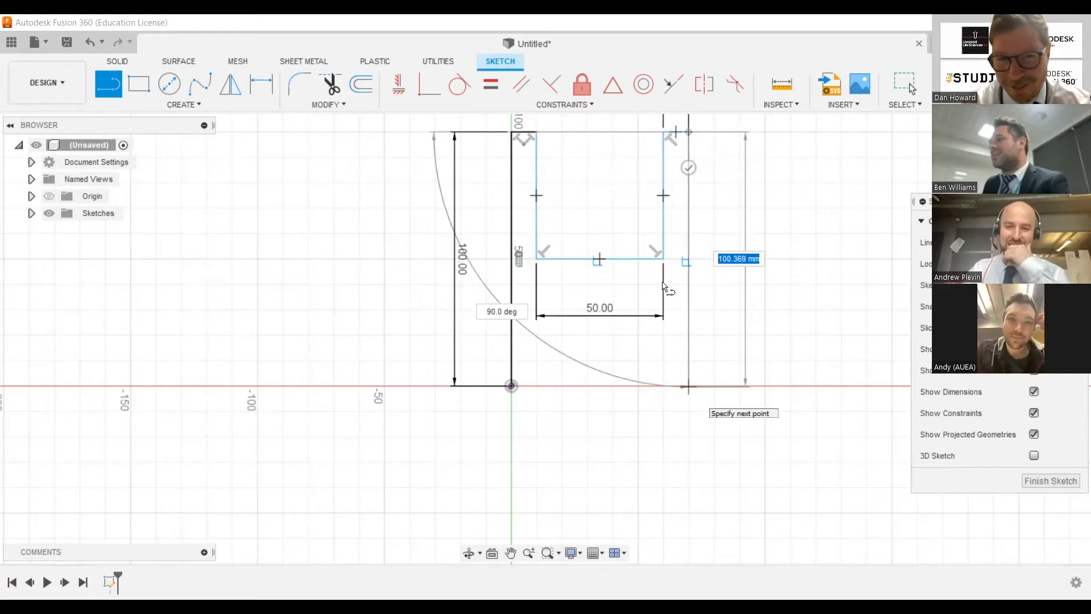
pyautogui.press('Return')
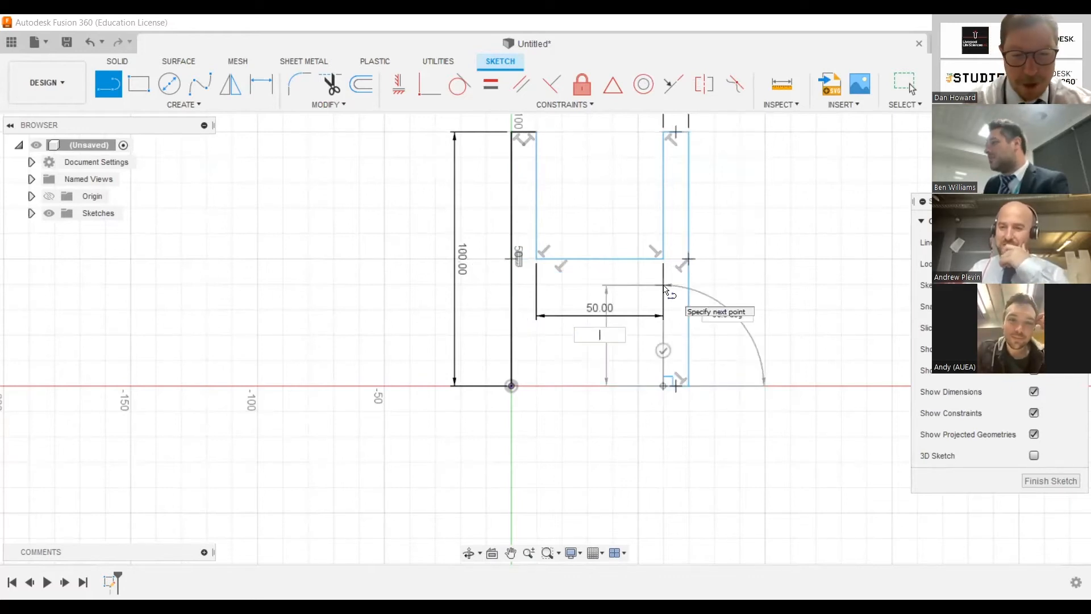
# - Close the H outline at the origin with a 40 mm lower inner edge and the crossbar underside, and finish the sketch
pyautogui.press('Tab')
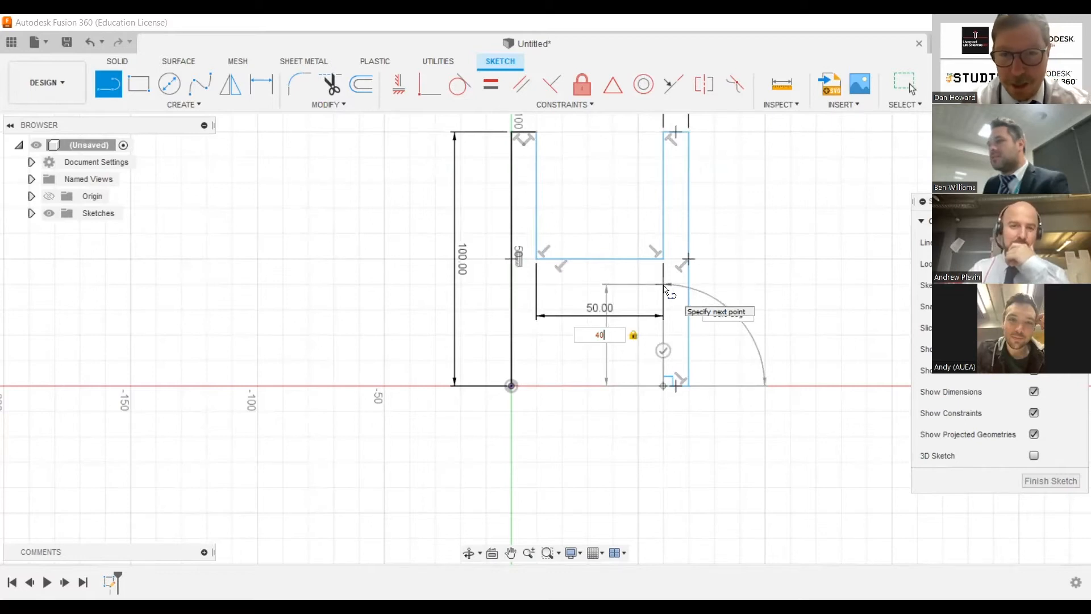
pyautogui.click(537, 285)
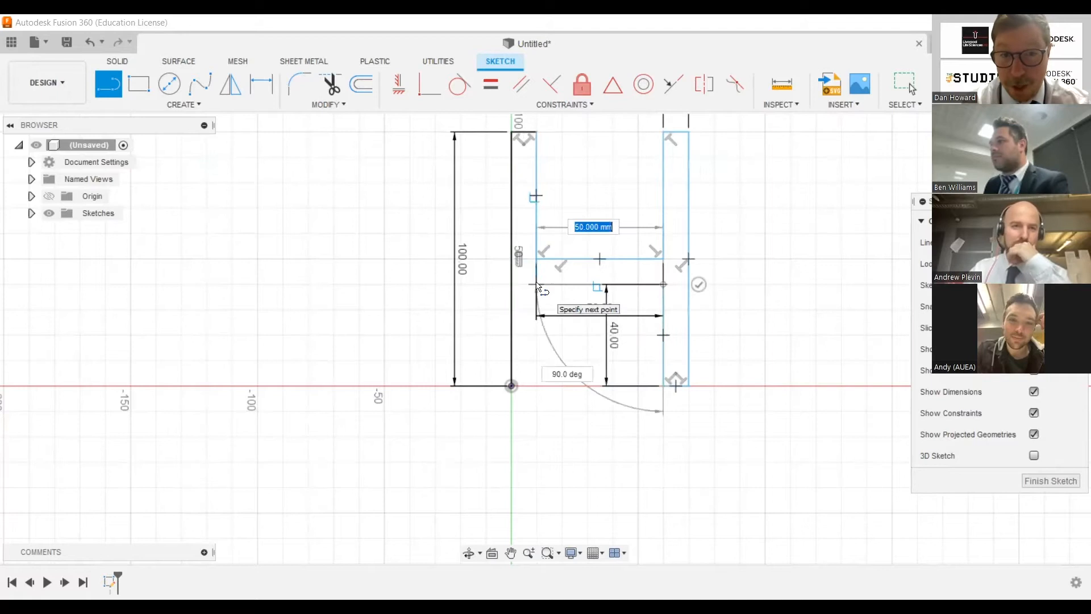
pyautogui.click(512, 386)
pyautogui.click(1050, 480)
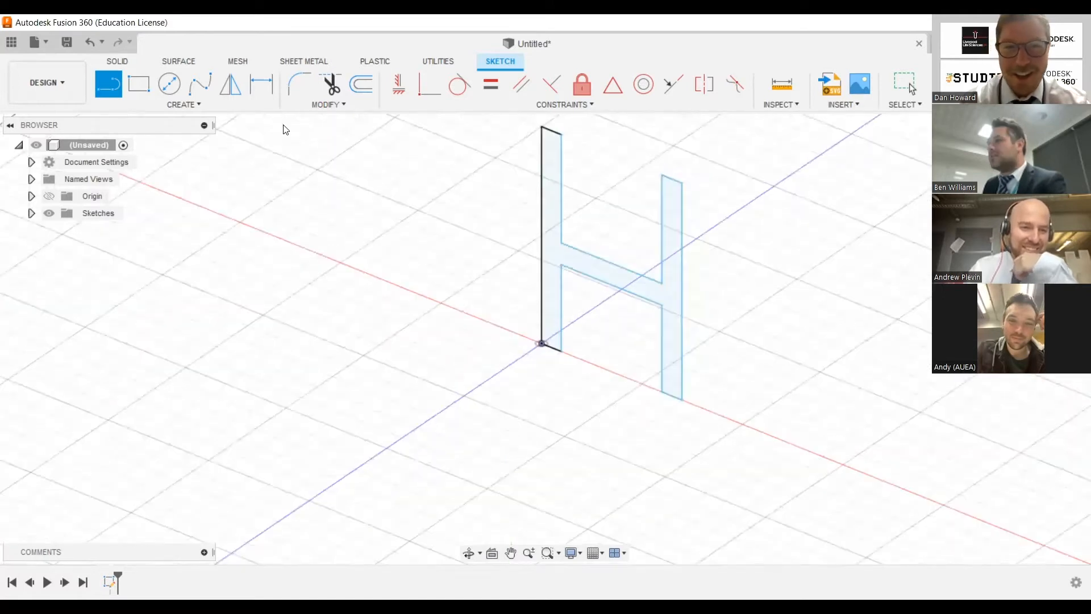
# - Extrude the H profile 130 mm as a new body
pyautogui.click(146, 96)
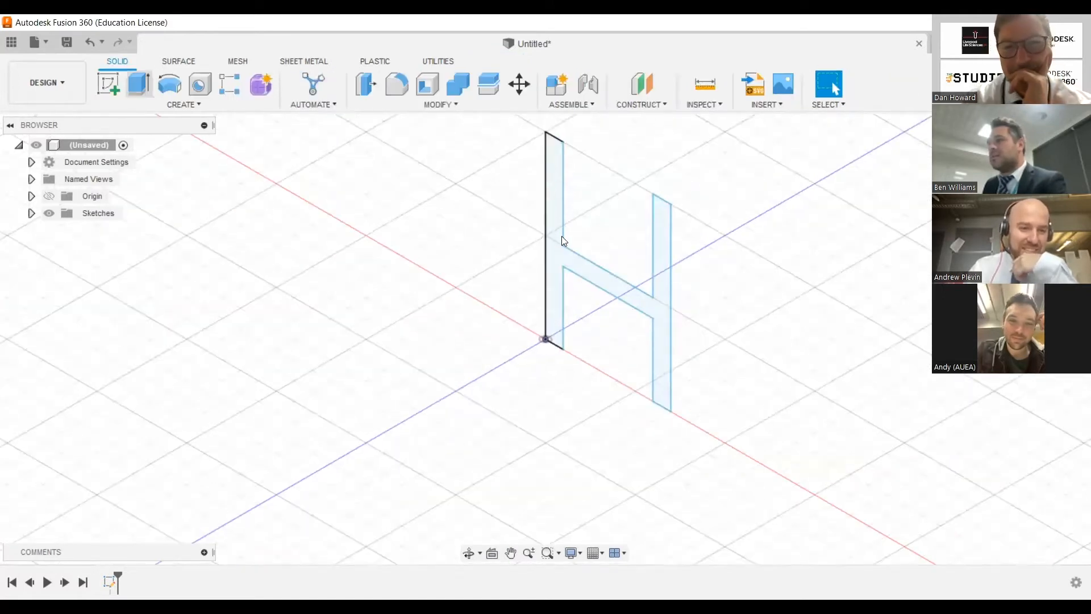
pyautogui.moveTo(599, 276); pyautogui.dragTo(360, 396)
pyautogui.write('1300')
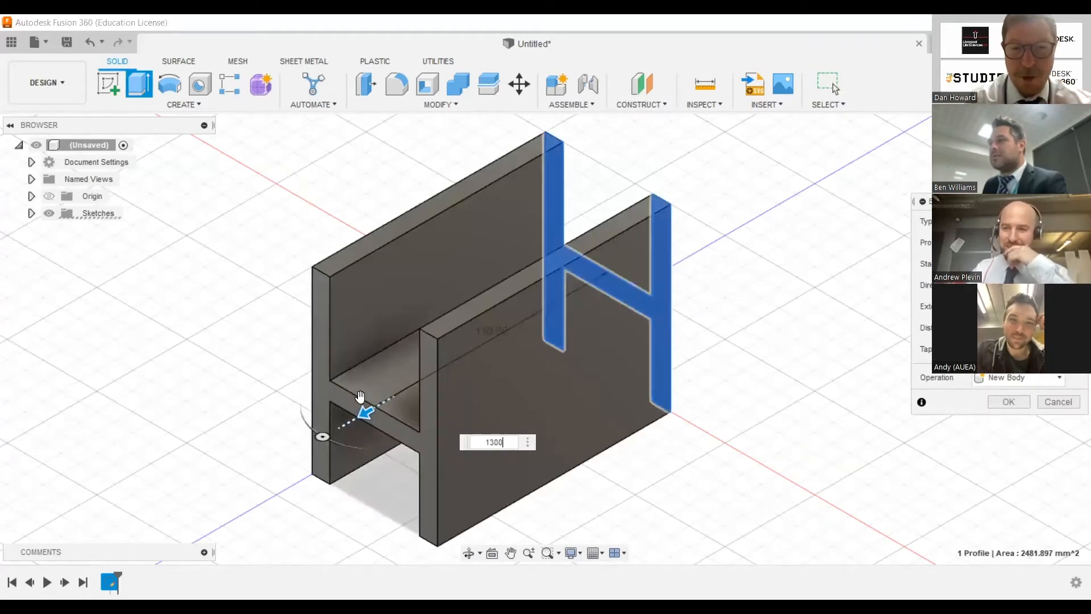
pyautogui.press('BackSpace')
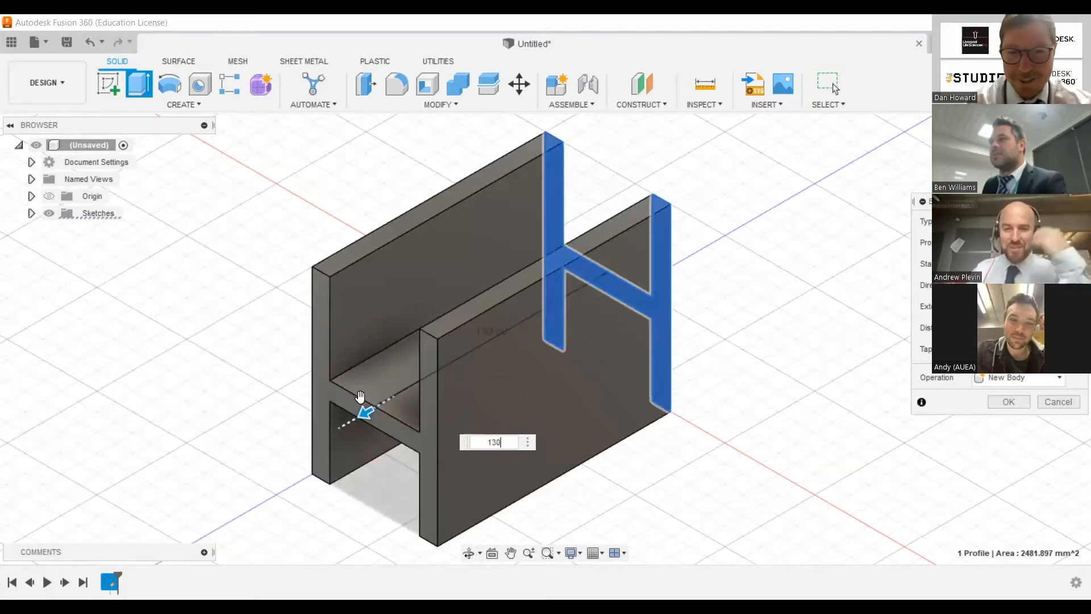
pyautogui.press('Return')
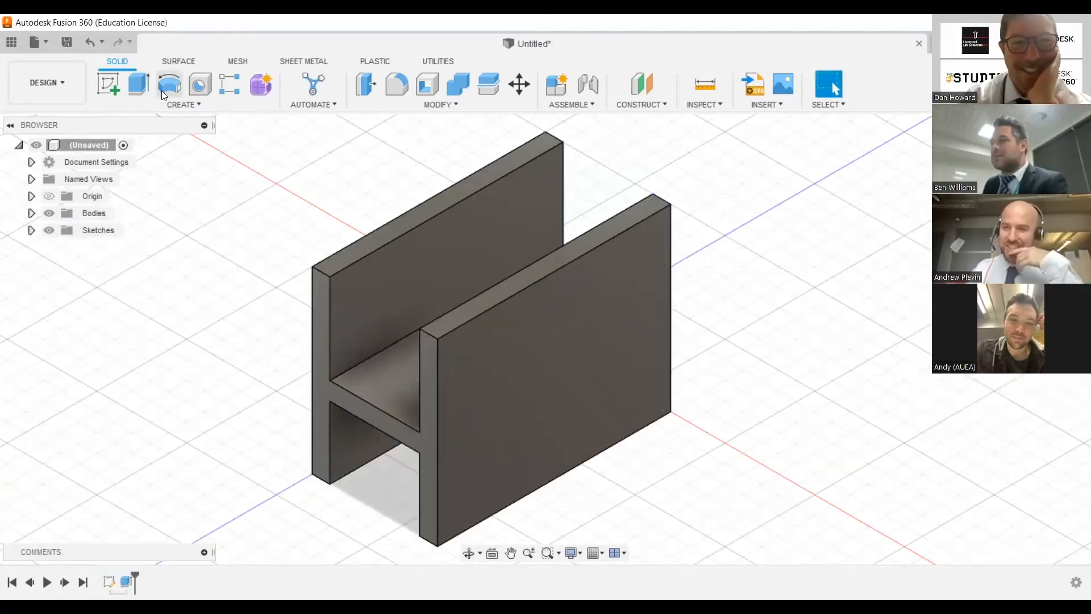
# - Start a sketch on the body's outer side face and draw a 110 by 35 mm rectangle in its upper half
pyautogui.click(114, 89)
pyautogui.click(501, 373)
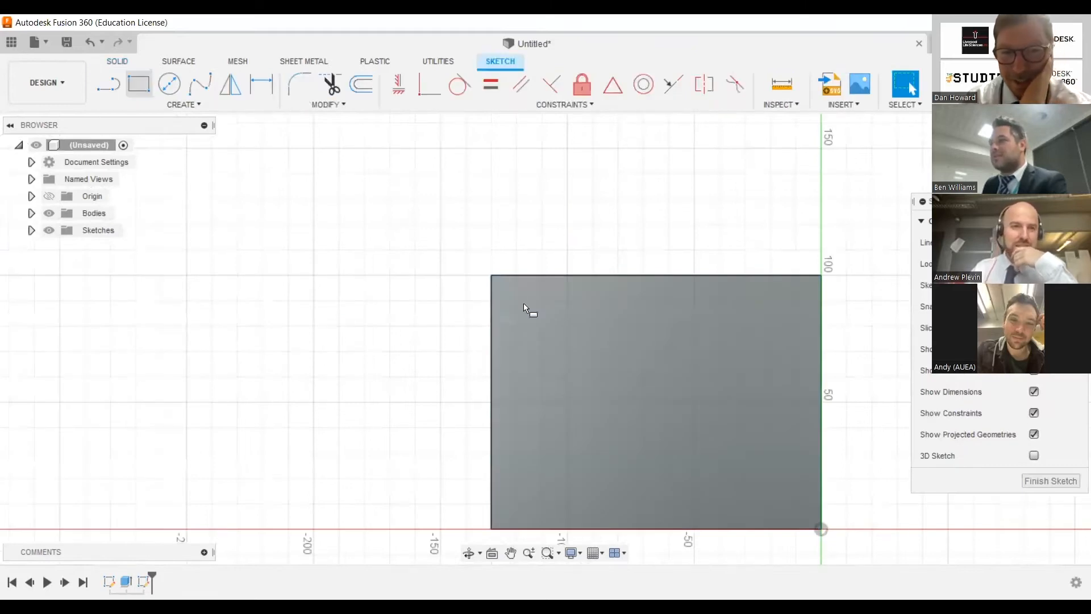
pyautogui.press('r')
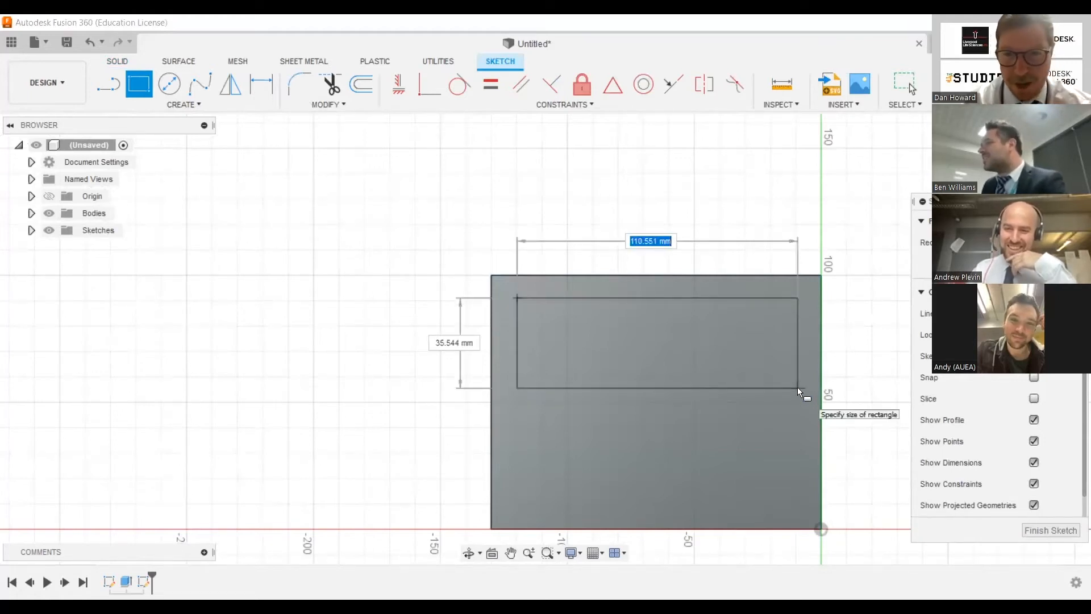
pyautogui.write('11')
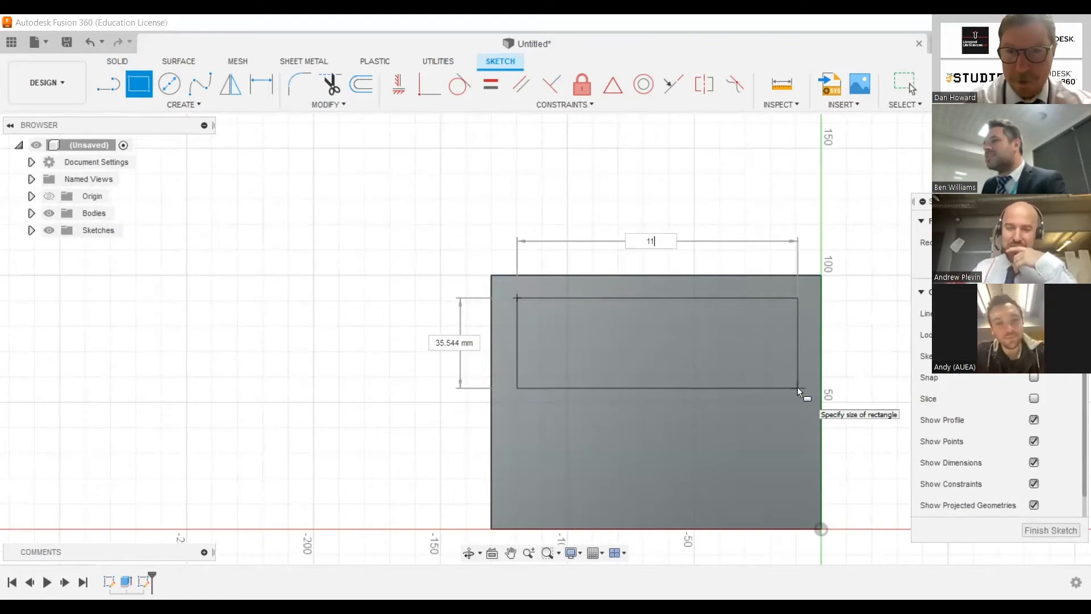
pyautogui.write('0')
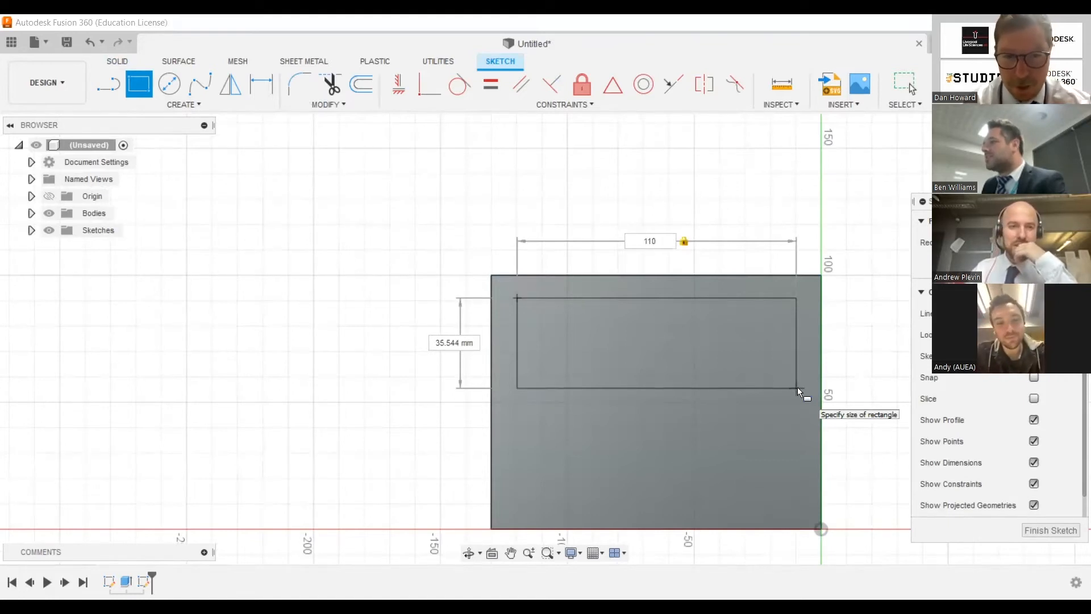
pyautogui.press('Tab')
pyautogui.write('35')
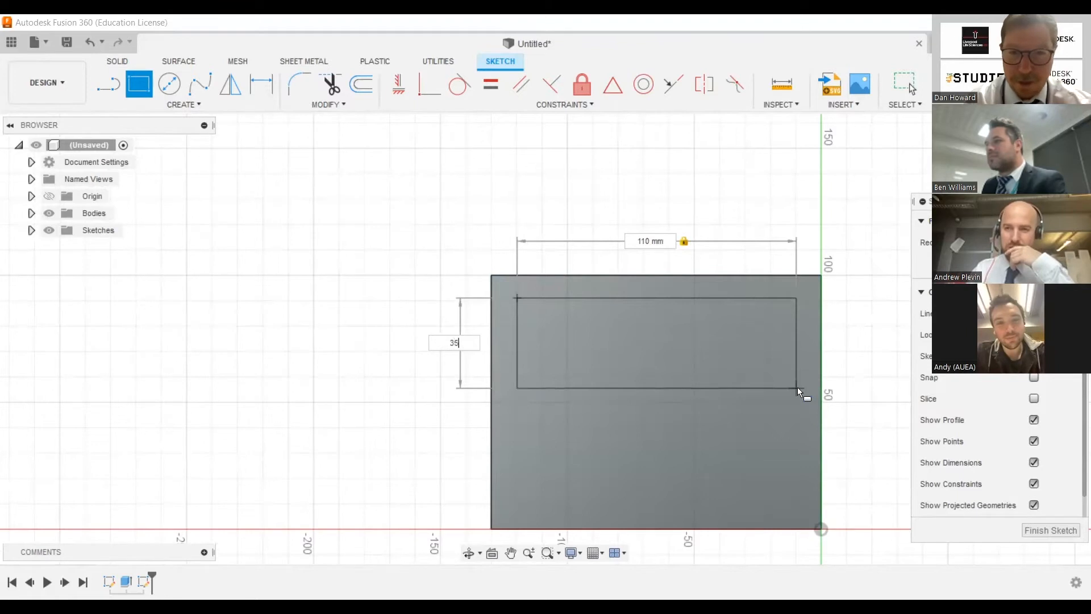
pyautogui.press('Return')
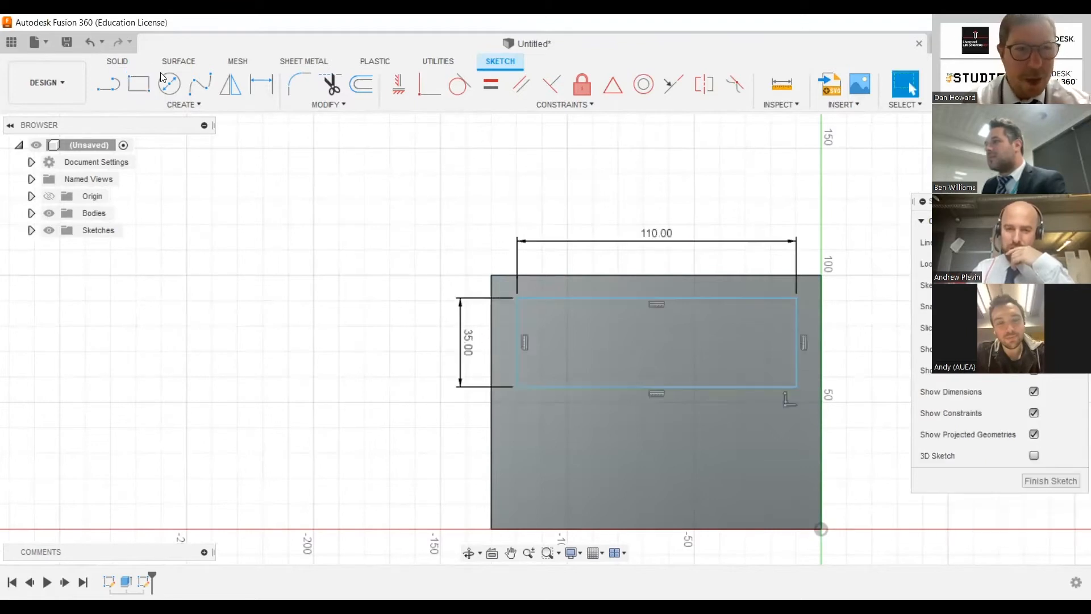
# - Draw a horizontal line below the rectangle, extending past both side edges of the face
pyautogui.click(147, 85)
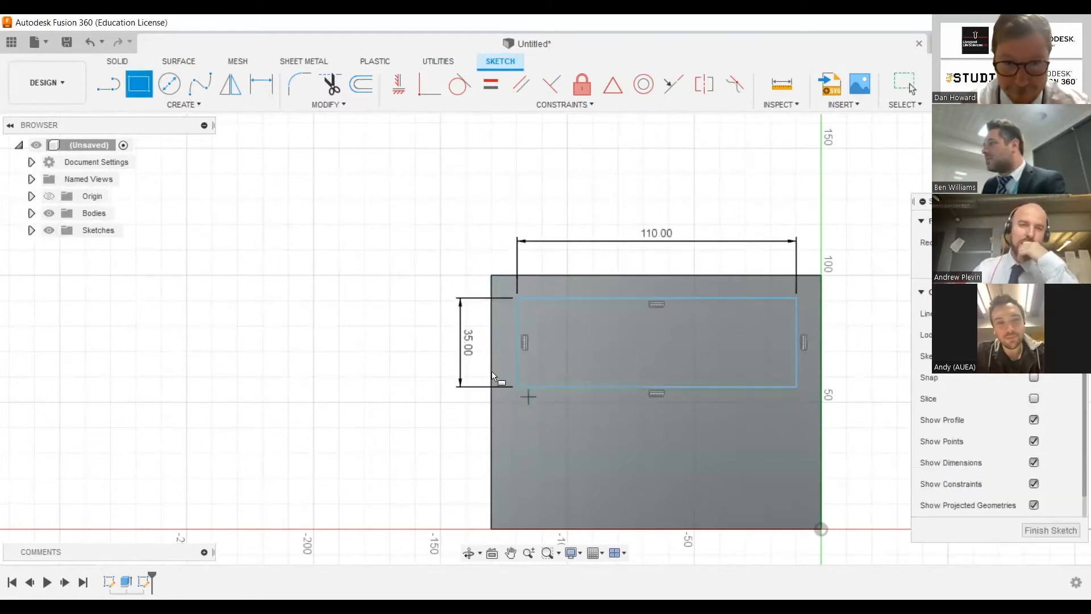
pyautogui.press('l')
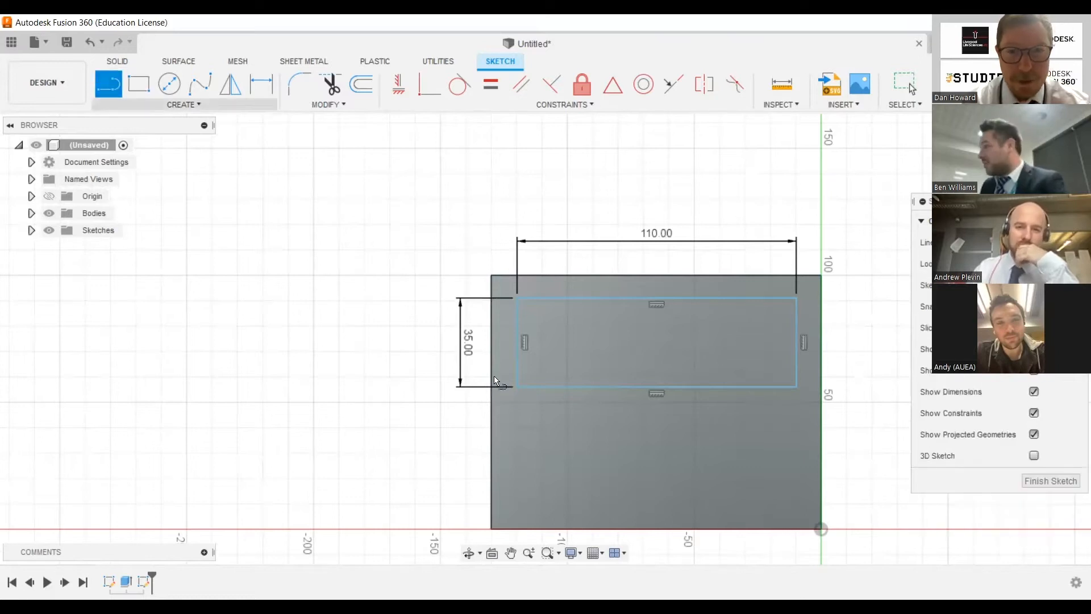
pyautogui.click(848, 415)
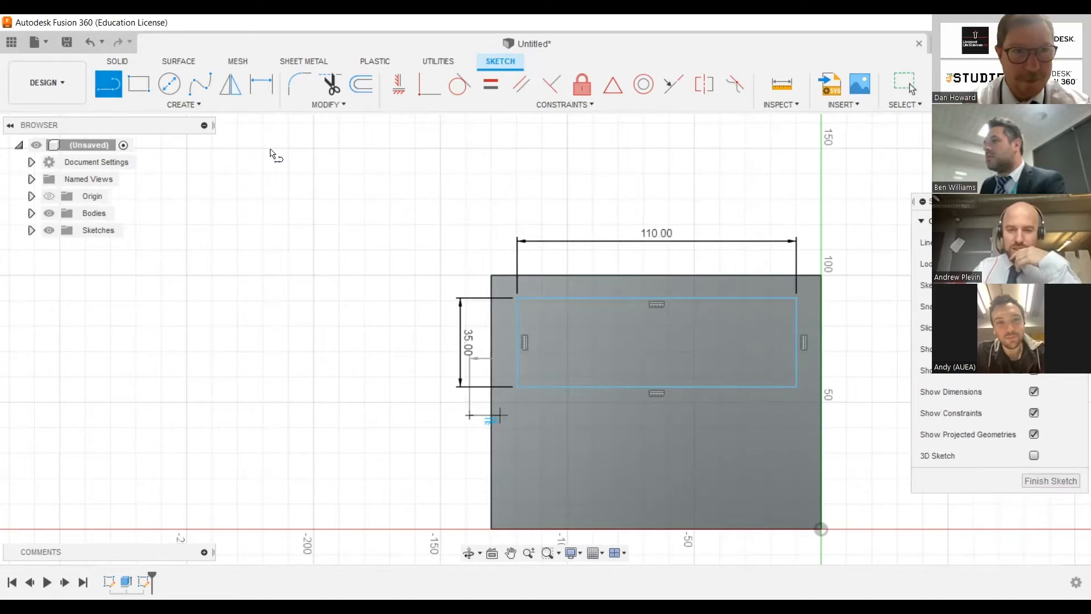
pyautogui.click(183, 105)
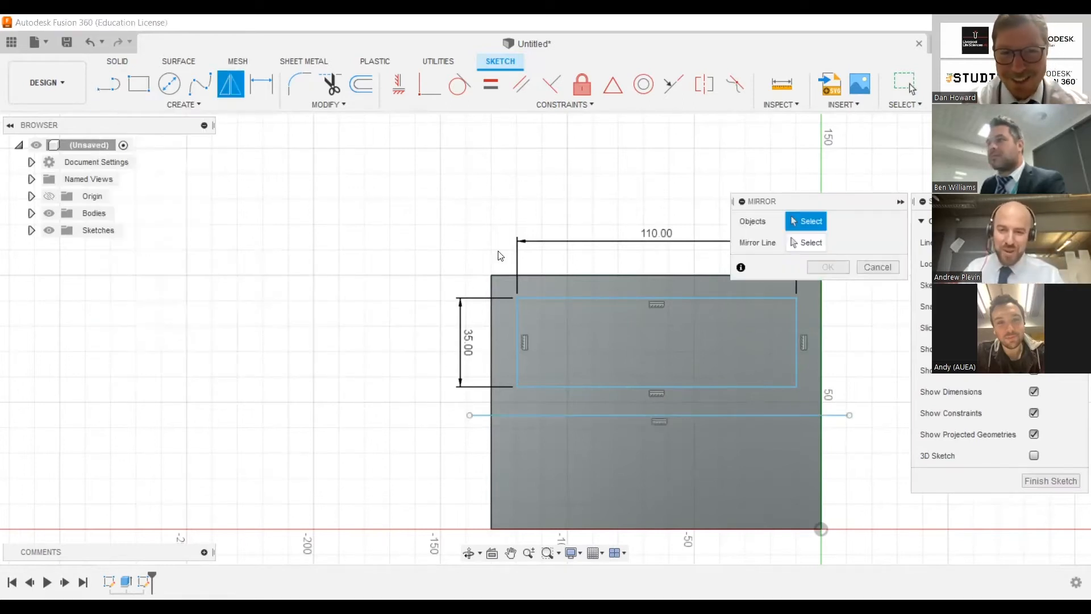
pyautogui.moveTo(500, 281); pyautogui.dragTo(814, 407)
pyautogui.click(805, 243)
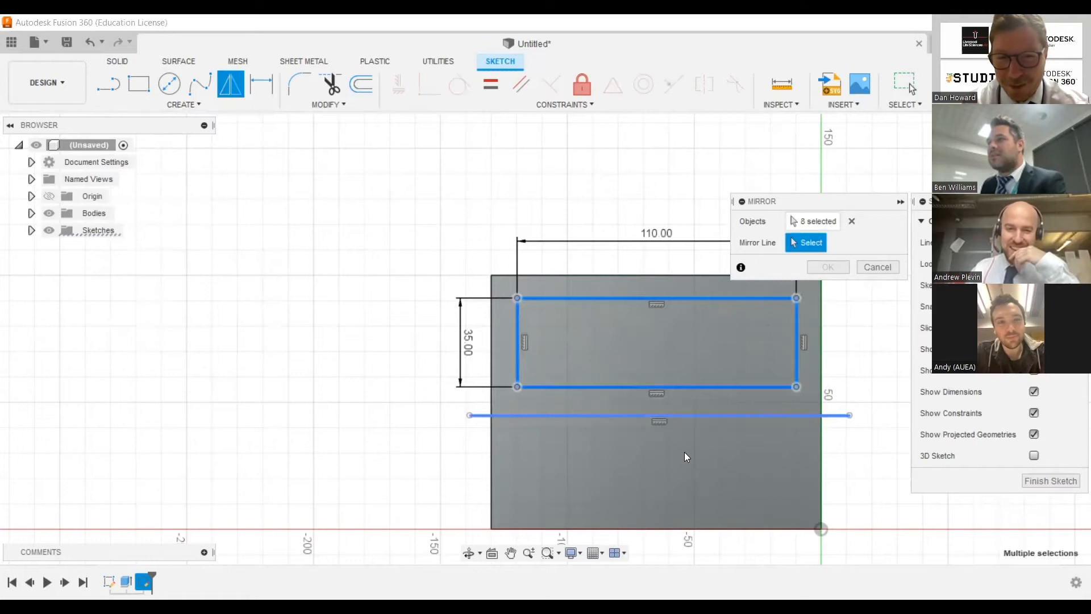
pyautogui.click(706, 415)
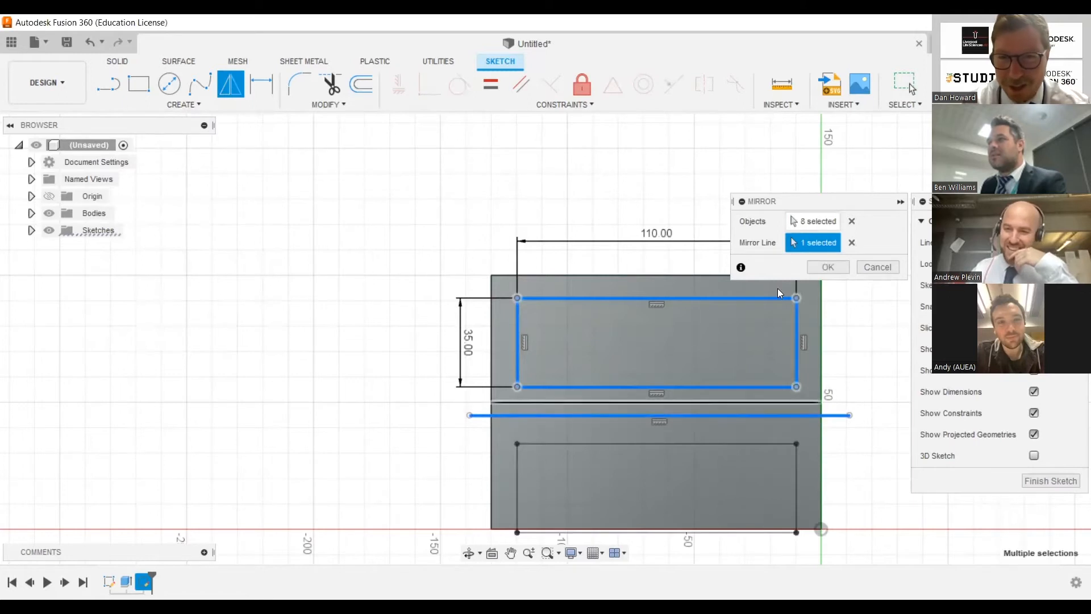
pyautogui.click(877, 268)
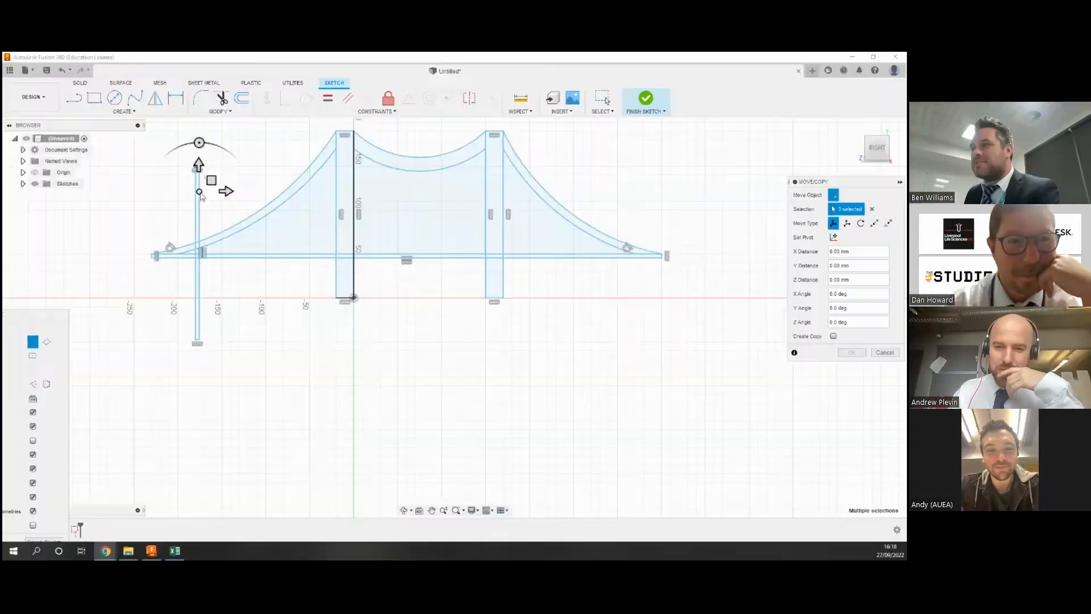
# - Move the upper end of the bridge sketch's narrow vertical strip up about 44 mm
pyautogui.moveTo(211, 180); pyautogui.dragTo(211, 141)
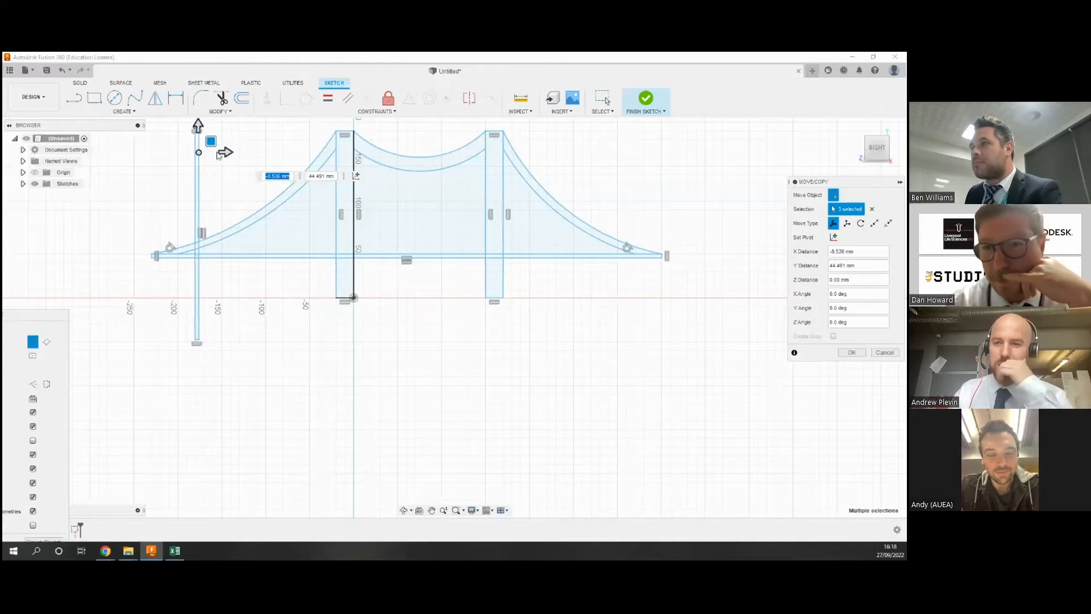
# - Create a rectangular pattern of the narrow strip's two vertical lines, extending about 430 mm horizontally across the bridge
pyautogui.click(124, 112)
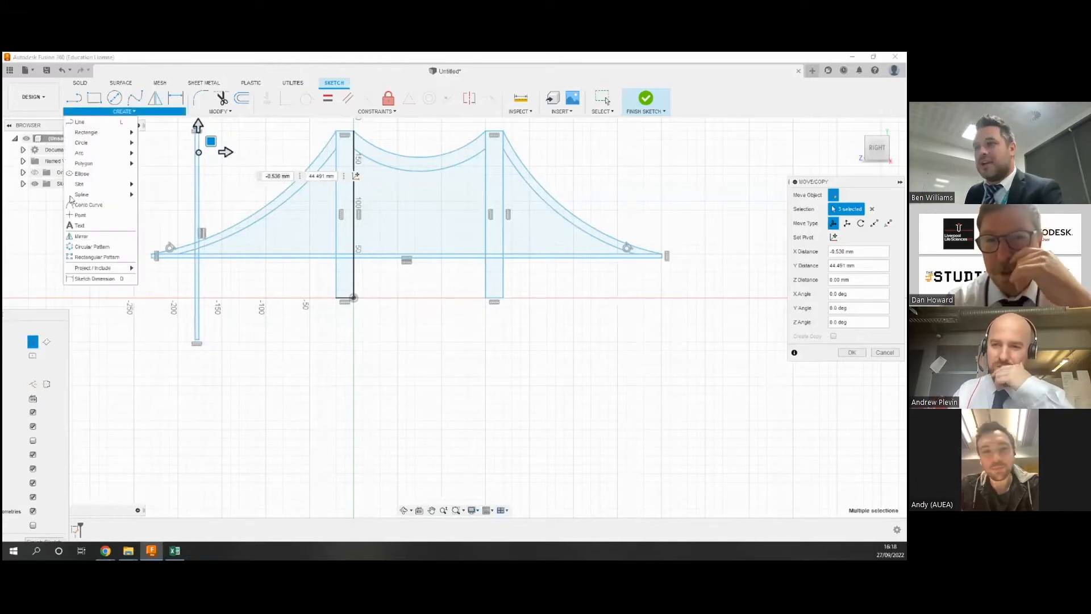
pyautogui.click(96, 257)
pyautogui.click(197, 189)
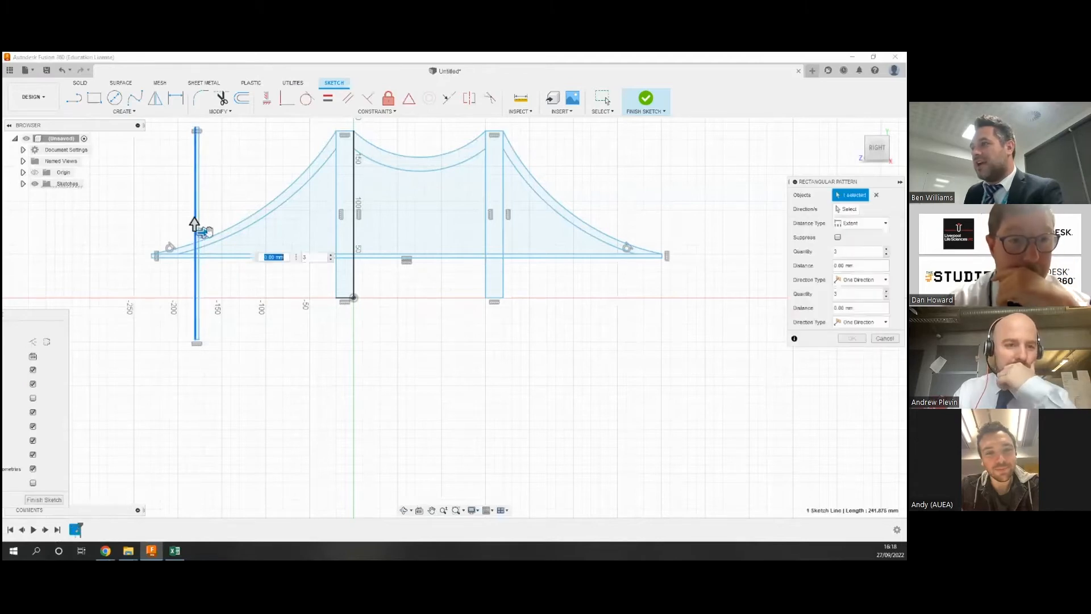
pyautogui.click(199, 215)
pyautogui.moveTo(201, 231); pyautogui.dragTo(584, 267)
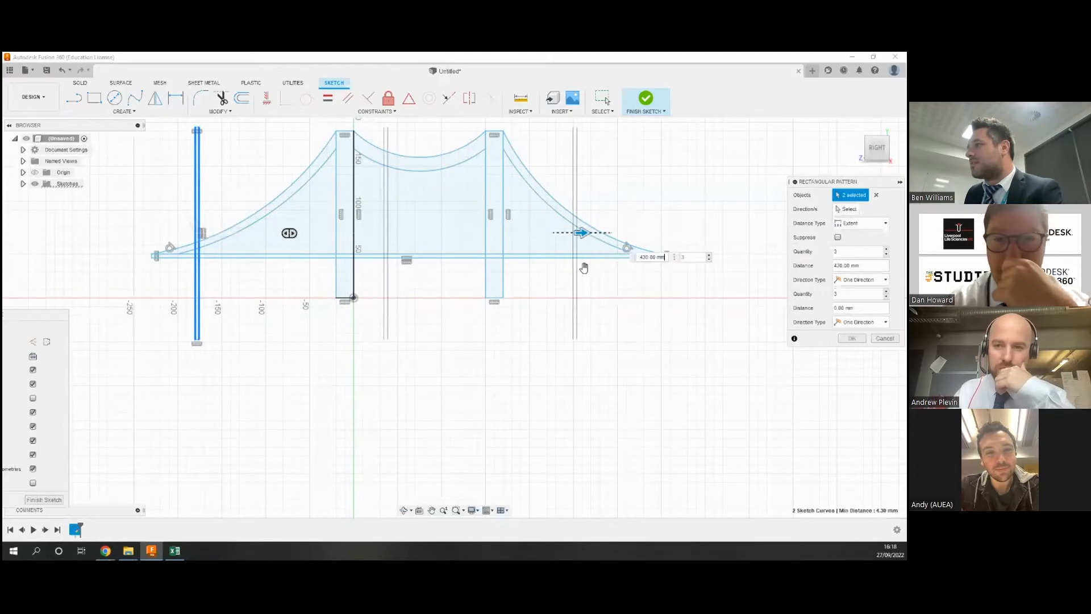
# - Set the strip pattern's quantity to 13 and its extent to 480 mm, and complete the pattern
pyautogui.click(709, 254)
pyautogui.click(709, 255)
pyautogui.click(710, 256)
pyautogui.click(709, 255)
pyautogui.click(710, 256)
pyautogui.click(710, 255)
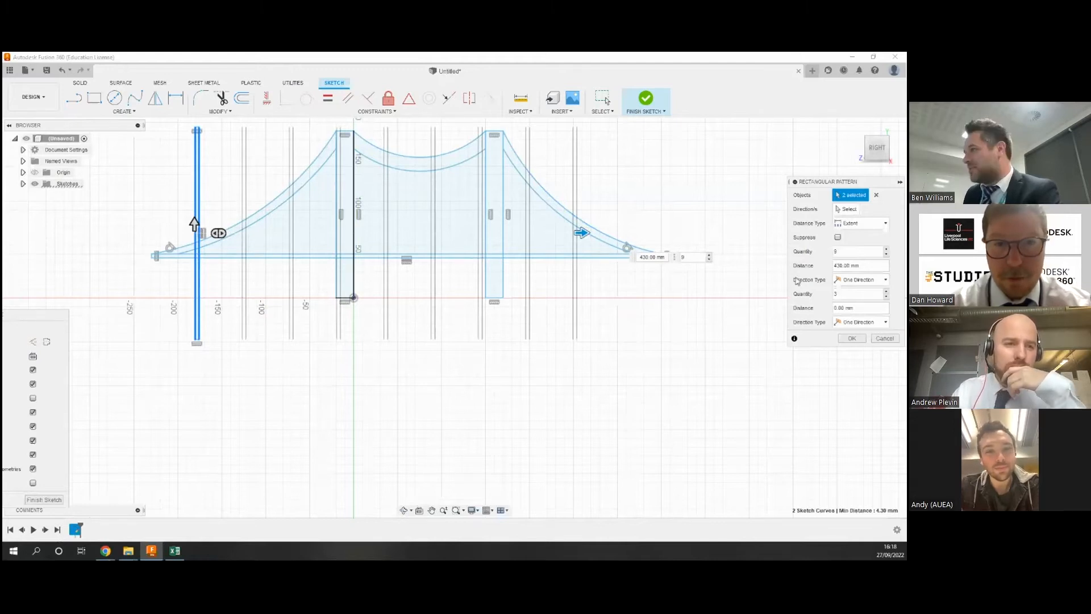
pyautogui.moveTo(582, 233); pyautogui.dragTo(625, 234)
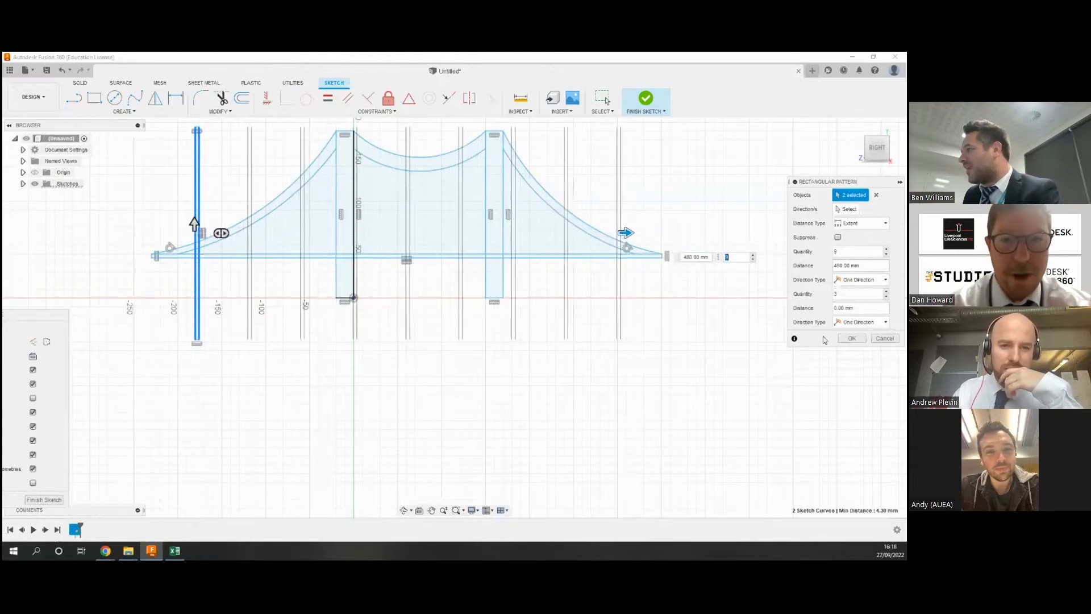
pyautogui.click(754, 256)
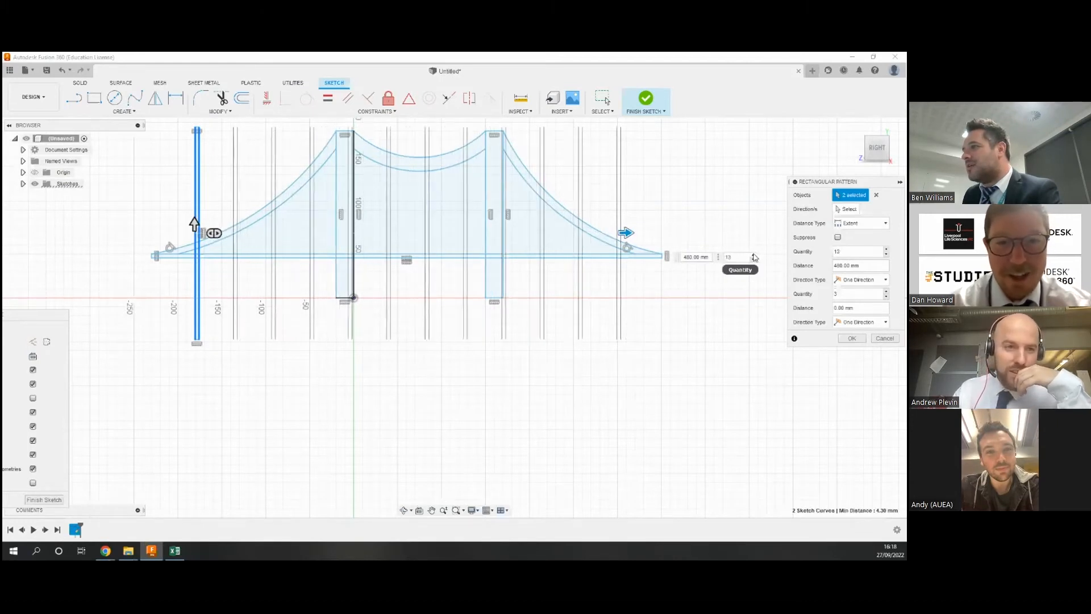
pyautogui.click(852, 338)
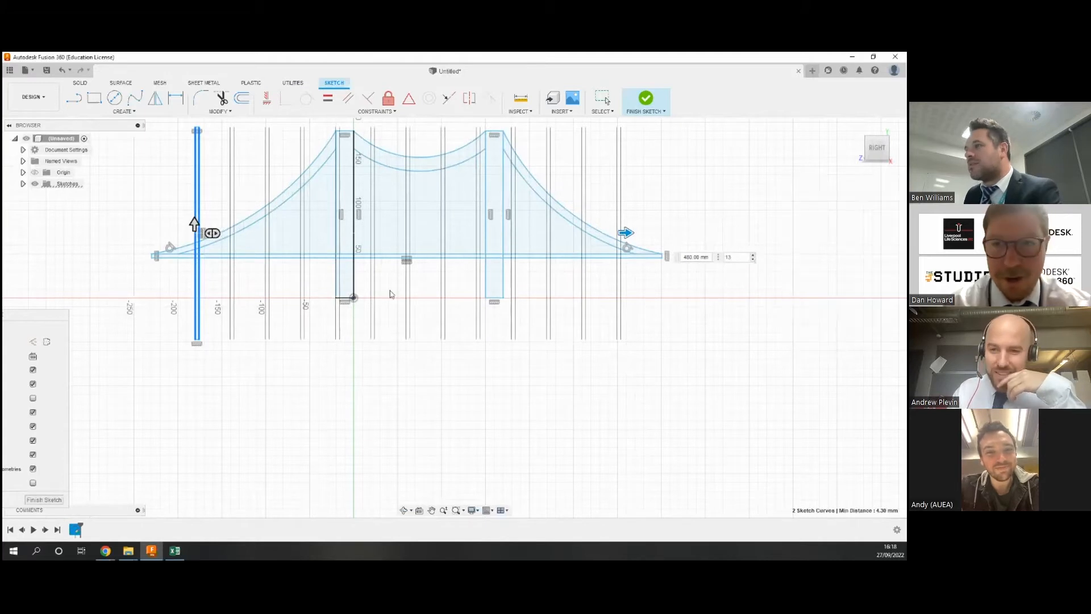
# - Trim the first vertical strip's lines where they meet the cable and deck at the bridge's outer end
pyautogui.keyDown('shift'); pyautogui.moveTo(227, 389); pyautogui.dragTo(273, 390, button='middle'); pyautogui.keyUp('shift')
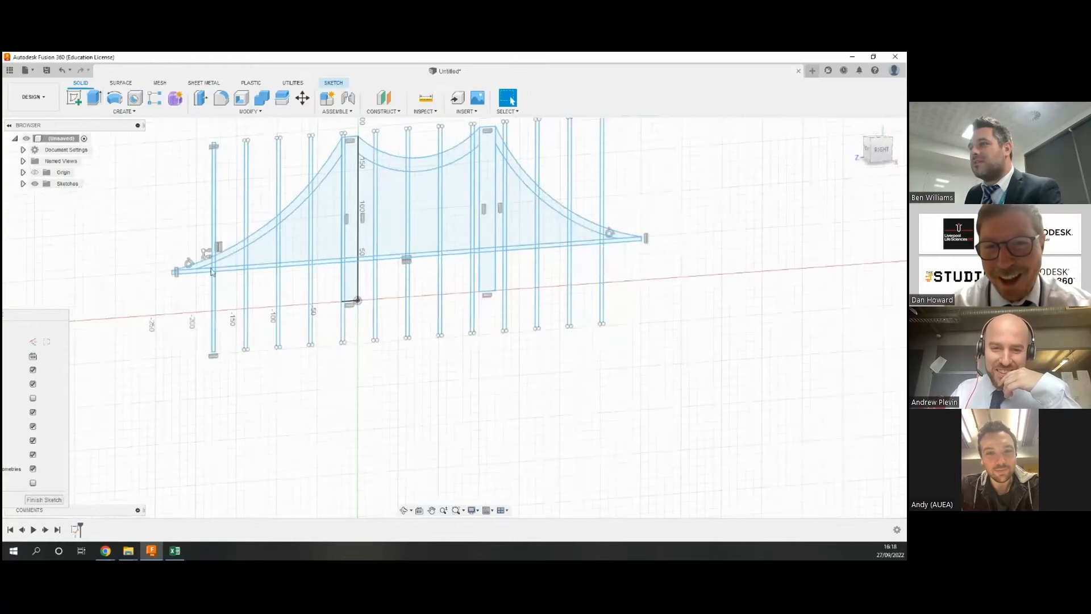
pyautogui.scroll(-2, 223, 257)
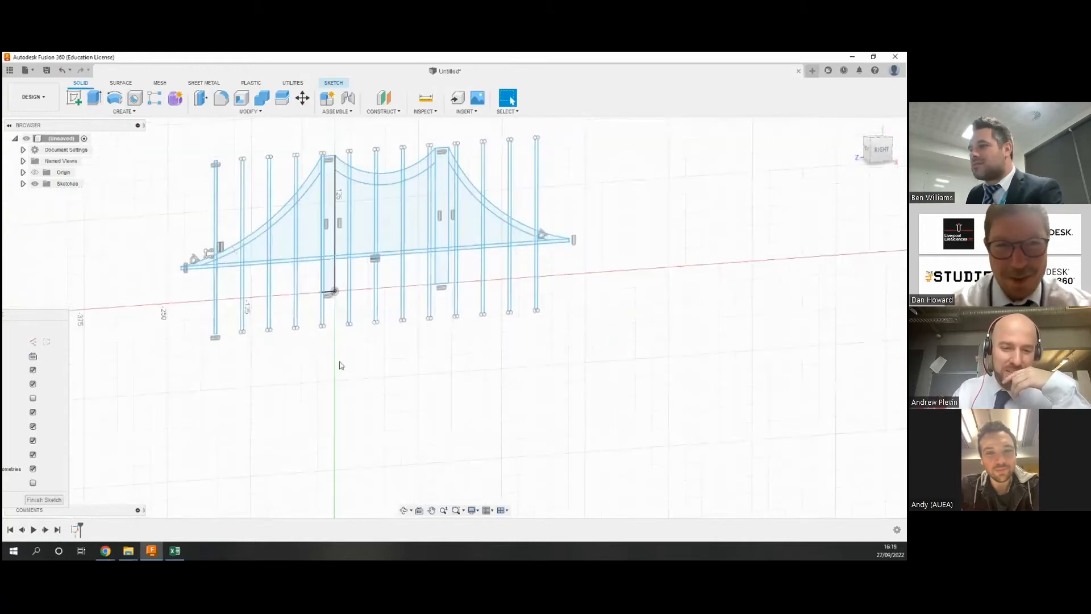
pyautogui.click(77, 531)
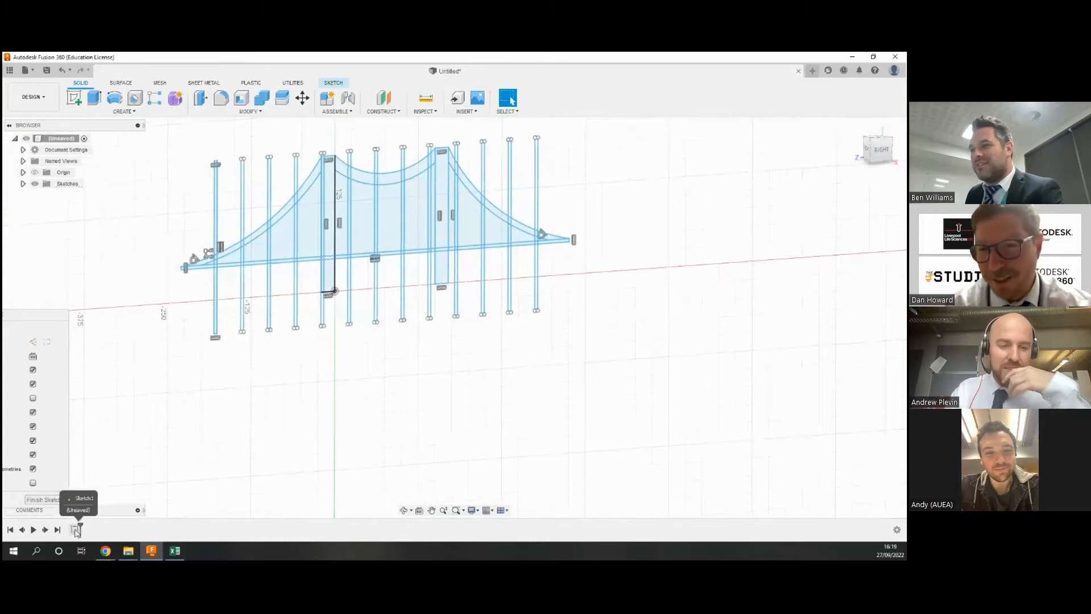
pyautogui.rightClick(77, 530)
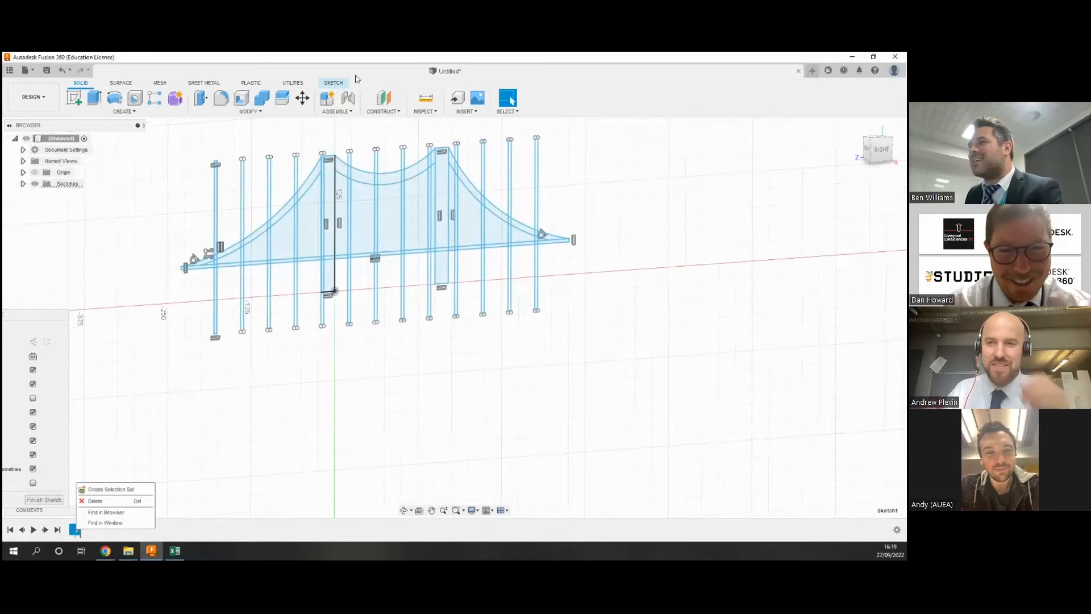
pyautogui.click(337, 83)
pyautogui.click(222, 98)
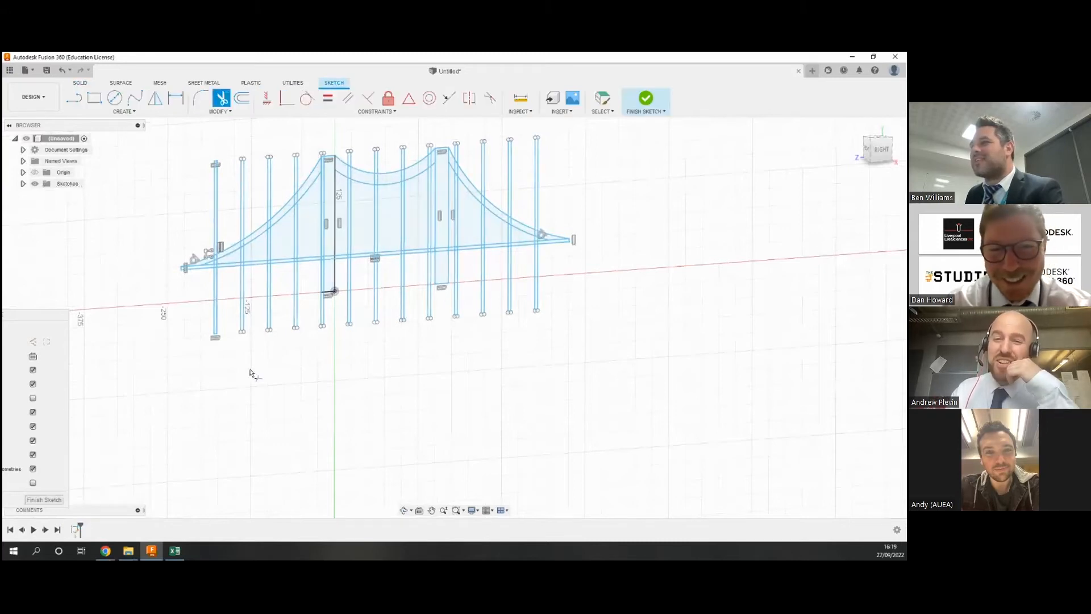
pyautogui.scroll(-3, 251, 372)
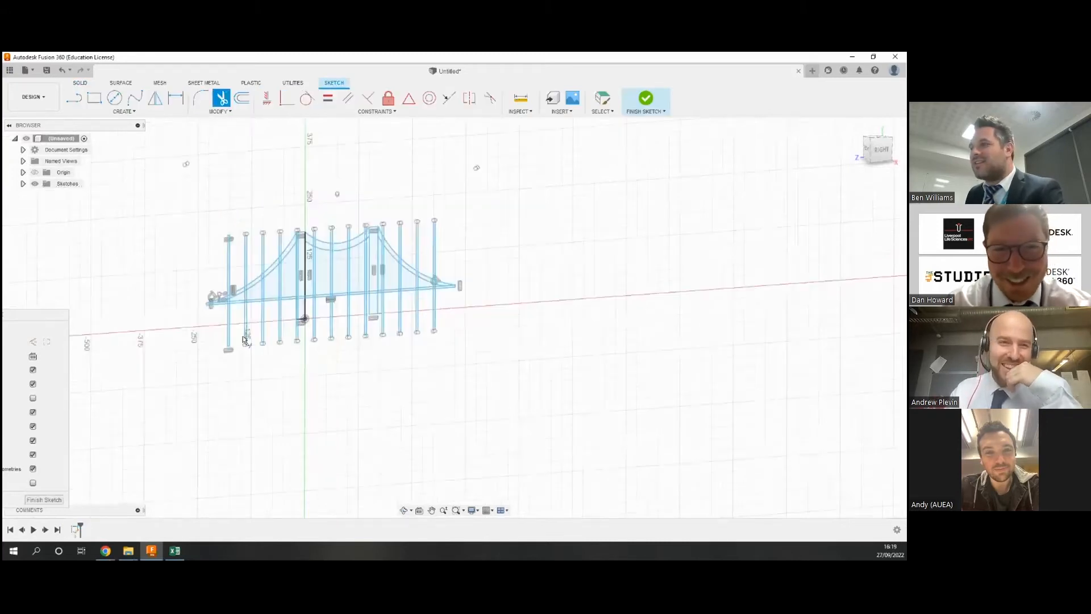
pyautogui.scroll(5, 244, 340)
pyautogui.click(224, 260)
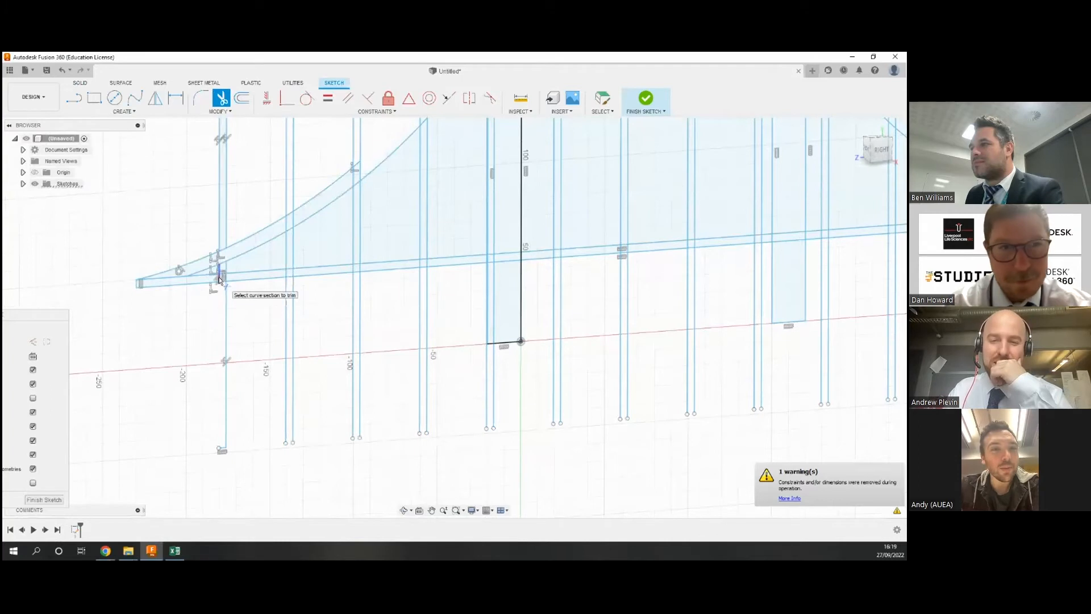
pyautogui.click(80, 82)
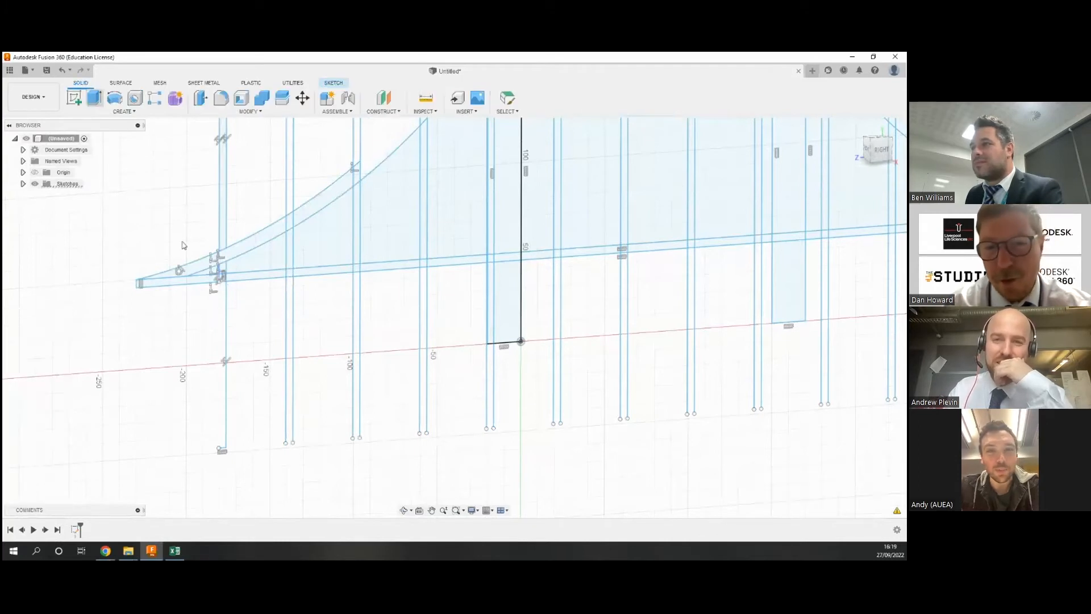
pyautogui.press('e')
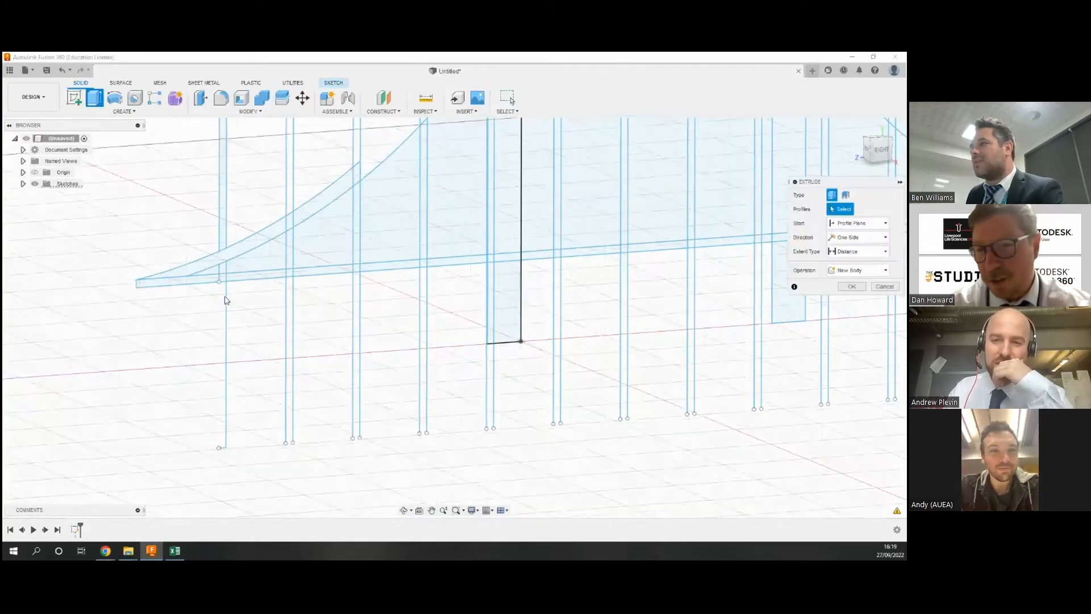
pyautogui.scroll(-2, 239, 289)
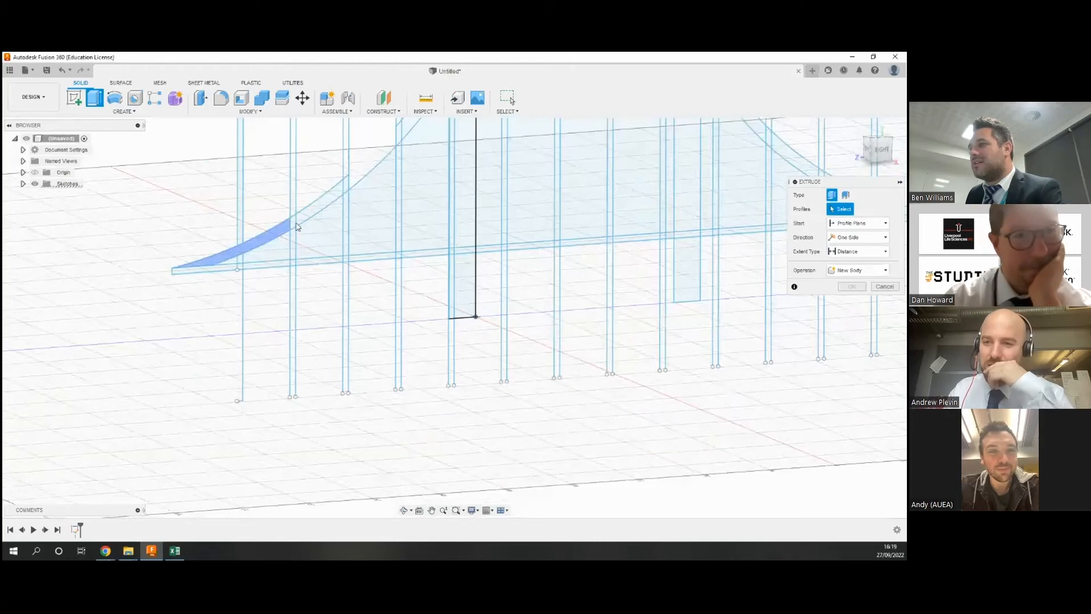
pyautogui.click(295, 228)
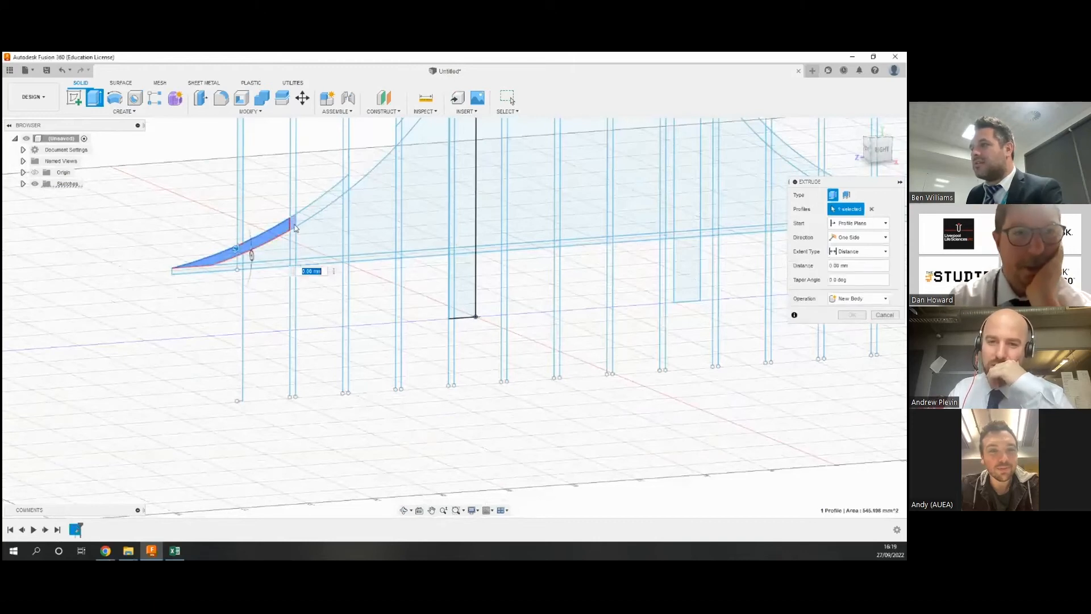
pyautogui.click(304, 217)
pyautogui.click(336, 196)
pyautogui.click(365, 188)
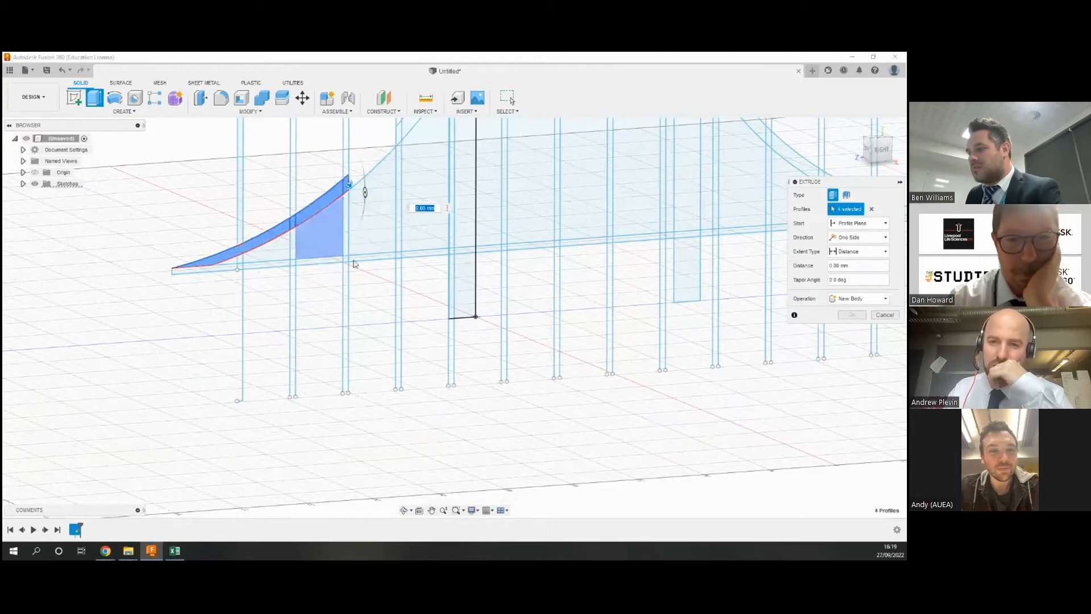
pyautogui.scroll(-3, 354, 263)
pyautogui.press('Escape')
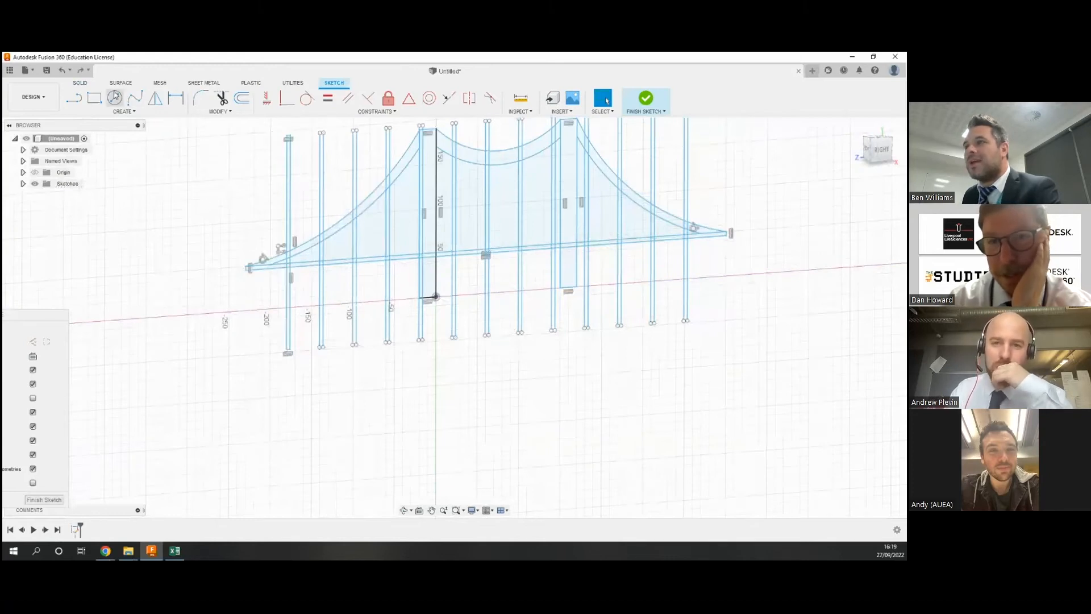
# - Start an extrusion and select all segments of the curved side cable from the bridge's outer end up to the first tower
pyautogui.press('e')
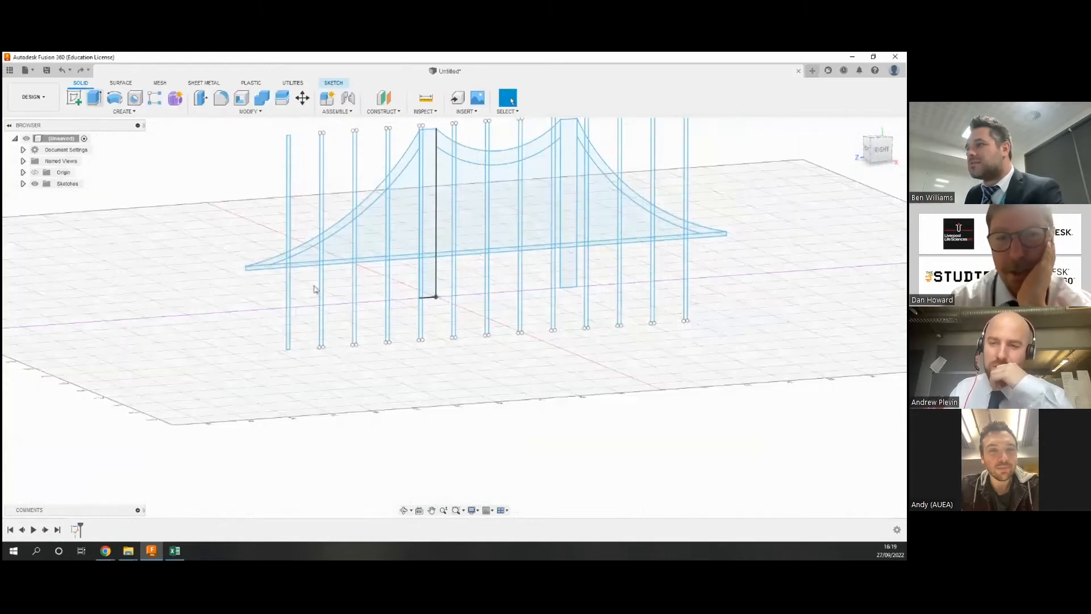
pyautogui.click(279, 261)
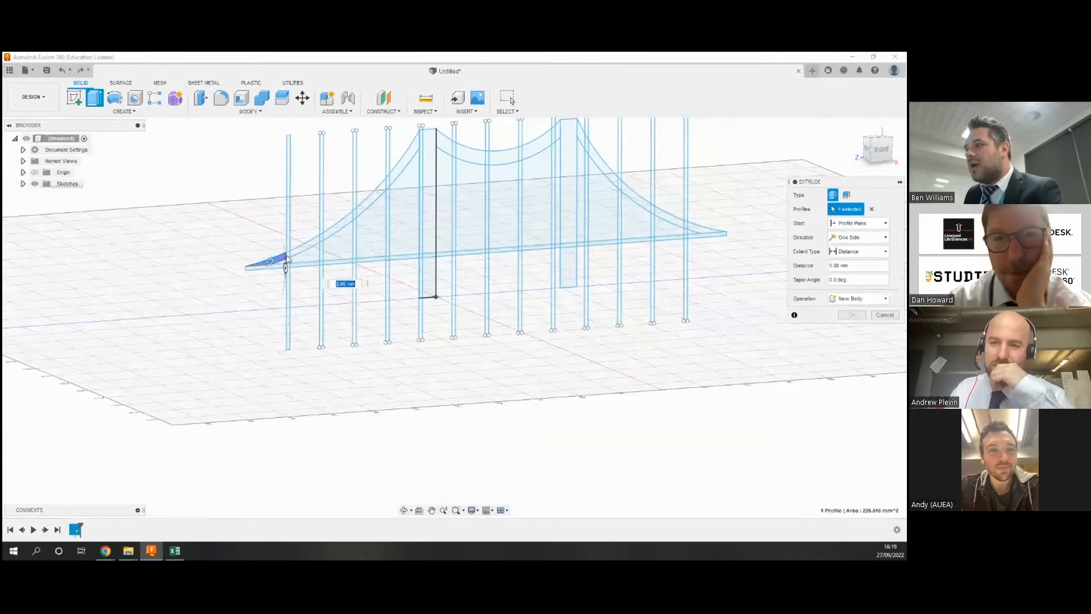
pyautogui.click(290, 256)
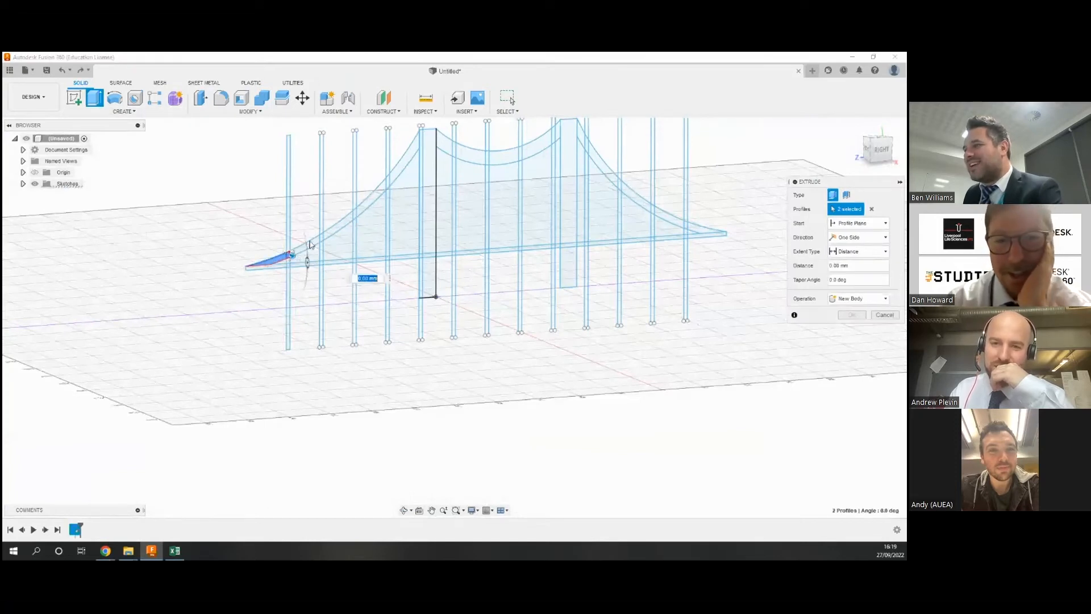
pyautogui.click(326, 233)
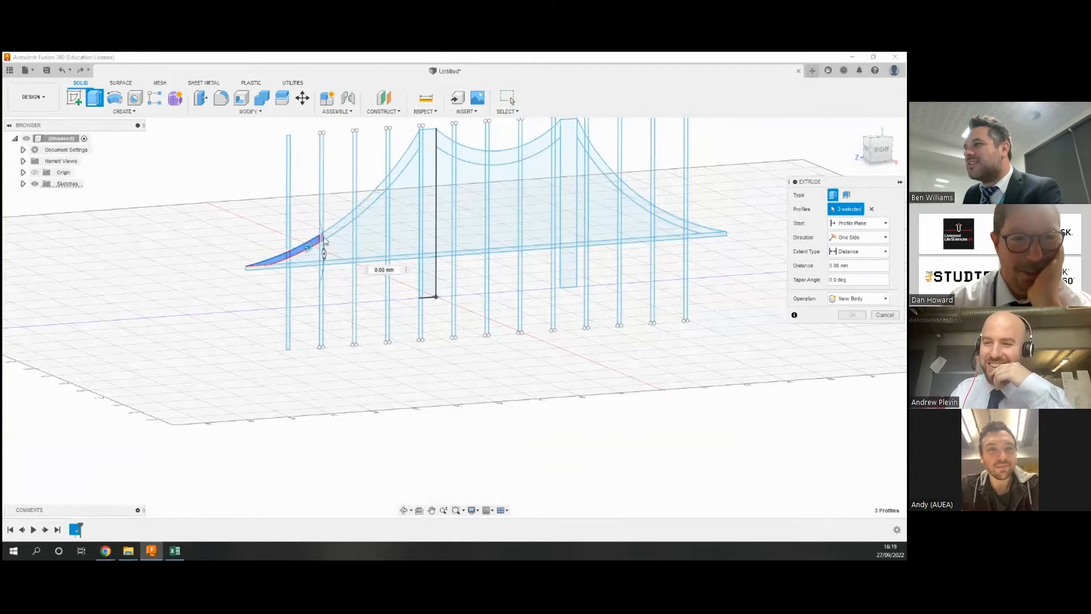
pyautogui.click(350, 215)
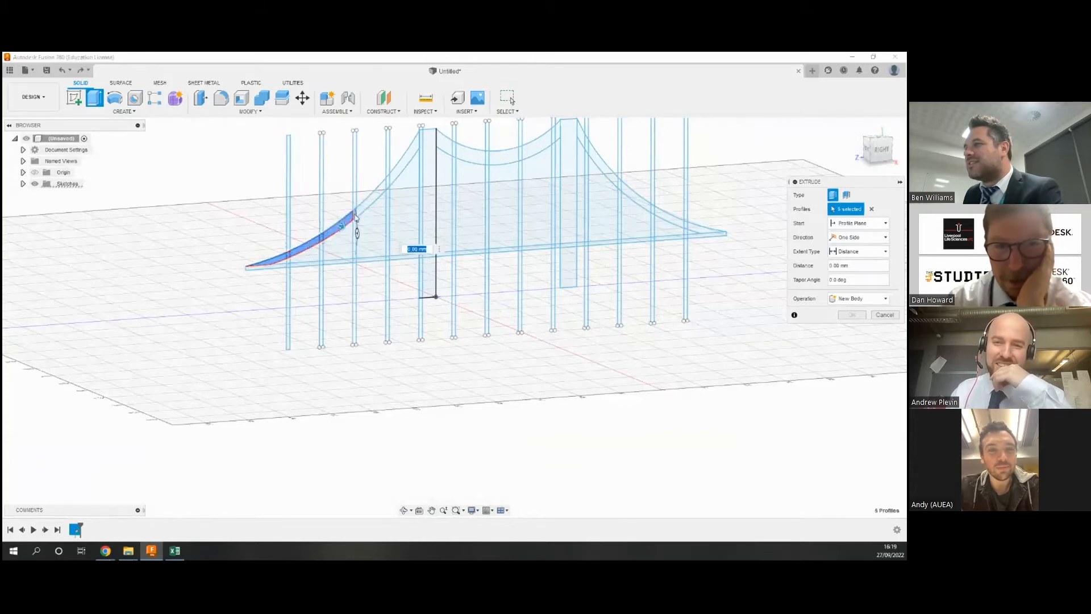
pyautogui.click(385, 181)
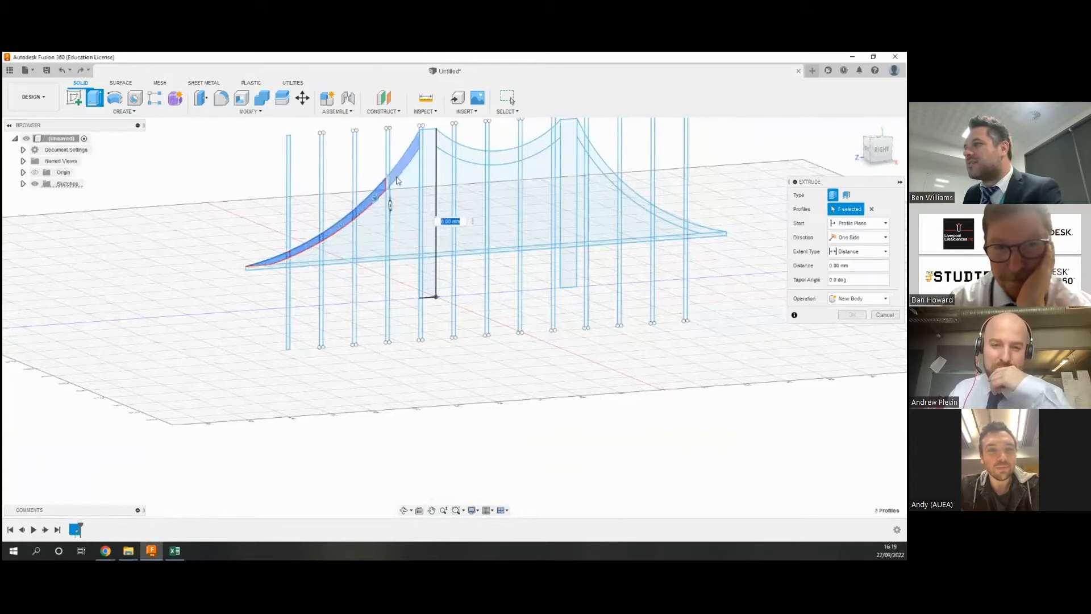
pyautogui.click(388, 188)
# - Add the first tower's regions, the adjoining deck section and the nearest vertical hanger to the extrusion profiles
pyautogui.click(431, 180)
pyautogui.click(431, 182)
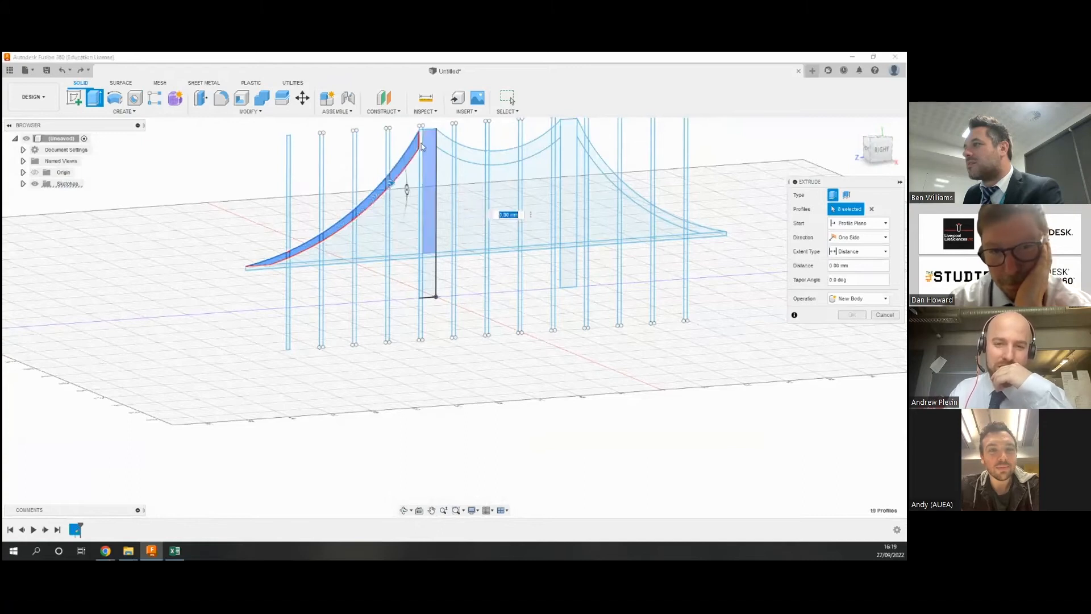
pyautogui.click(429, 262)
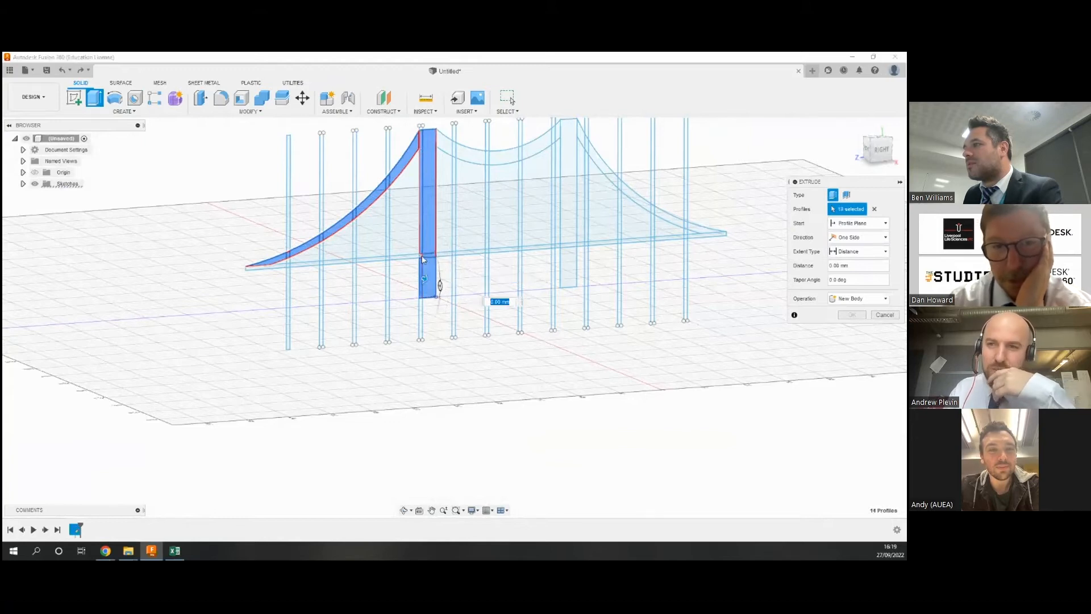
pyautogui.click(390, 260)
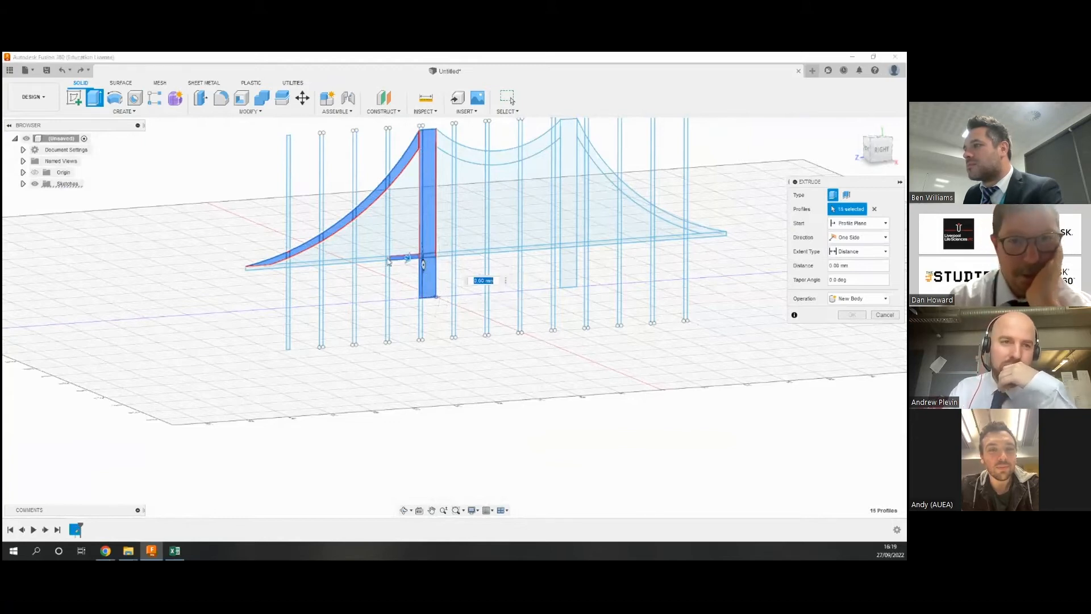
pyautogui.click(390, 254)
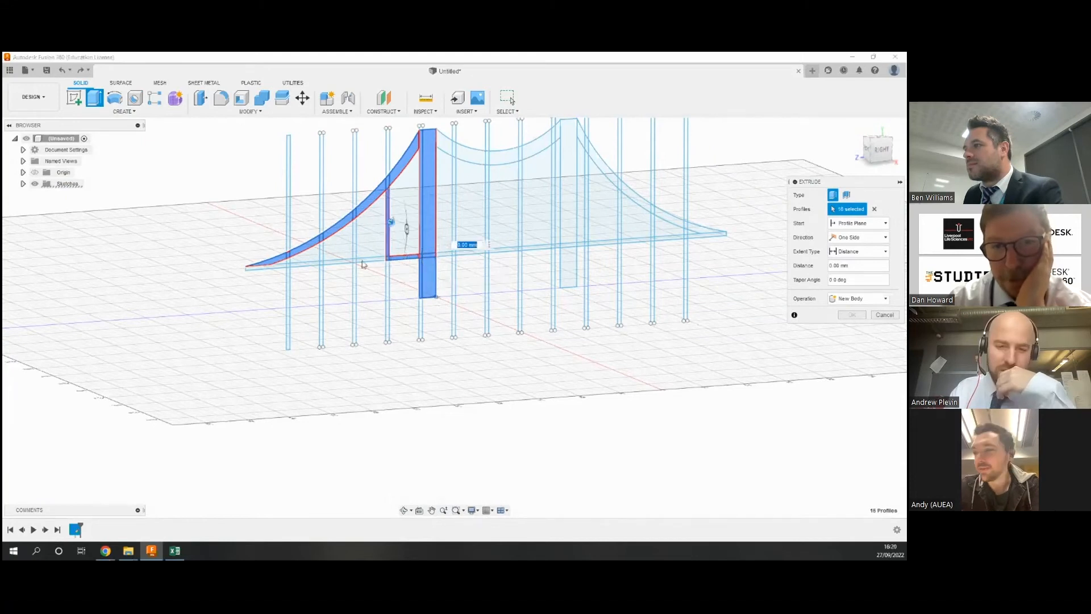
pyautogui.click(357, 237)
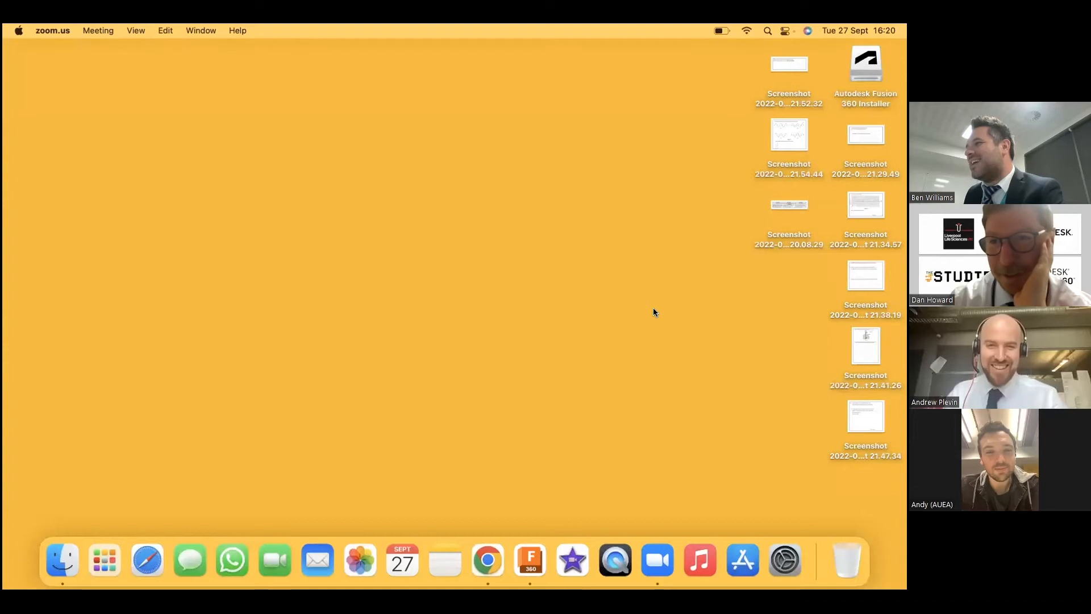
# - Switch to the box-beam bridge design in Fusion 360 and complete its 200 mm thin extrusion with a 1 mm wall as a Join
pyautogui.hotkey('ctrl', 'Up')
pyautogui.moveTo(530, 25)
pyautogui.click(435, 101)
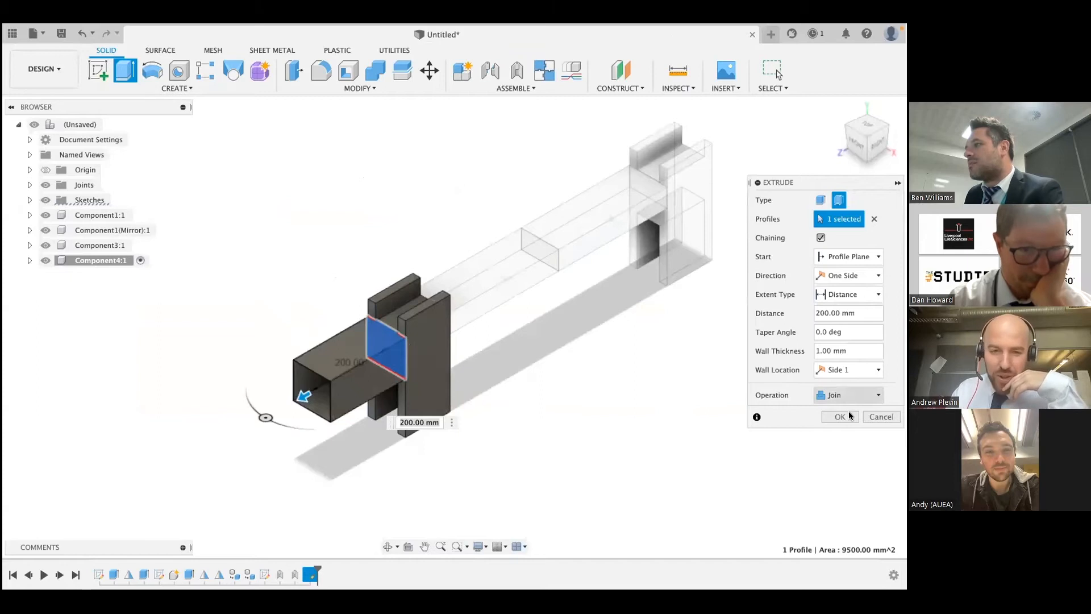
pyautogui.click(840, 416)
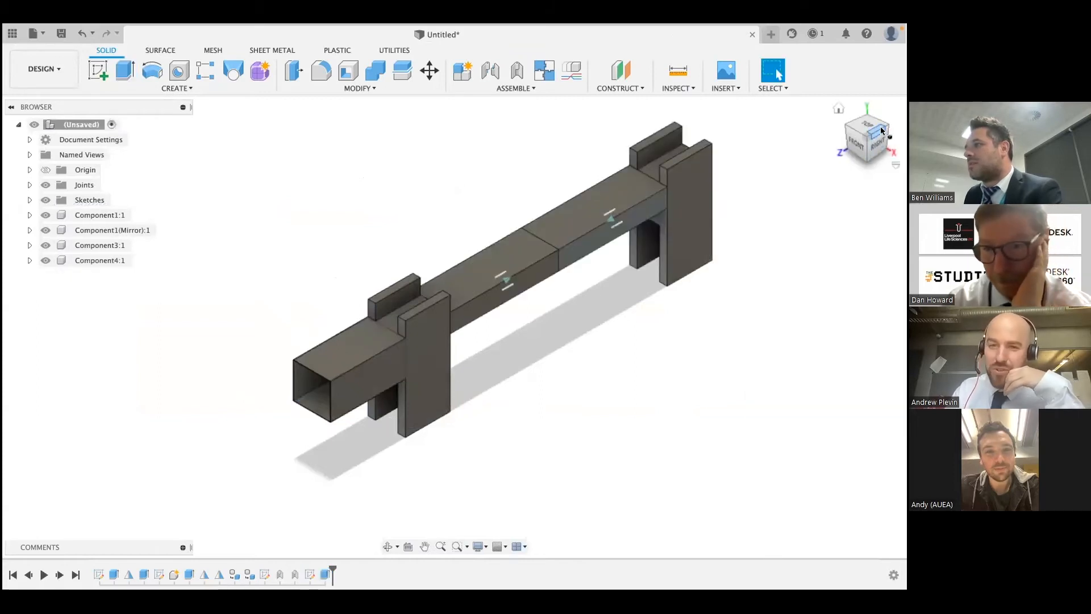
pyautogui.click(245, 91)
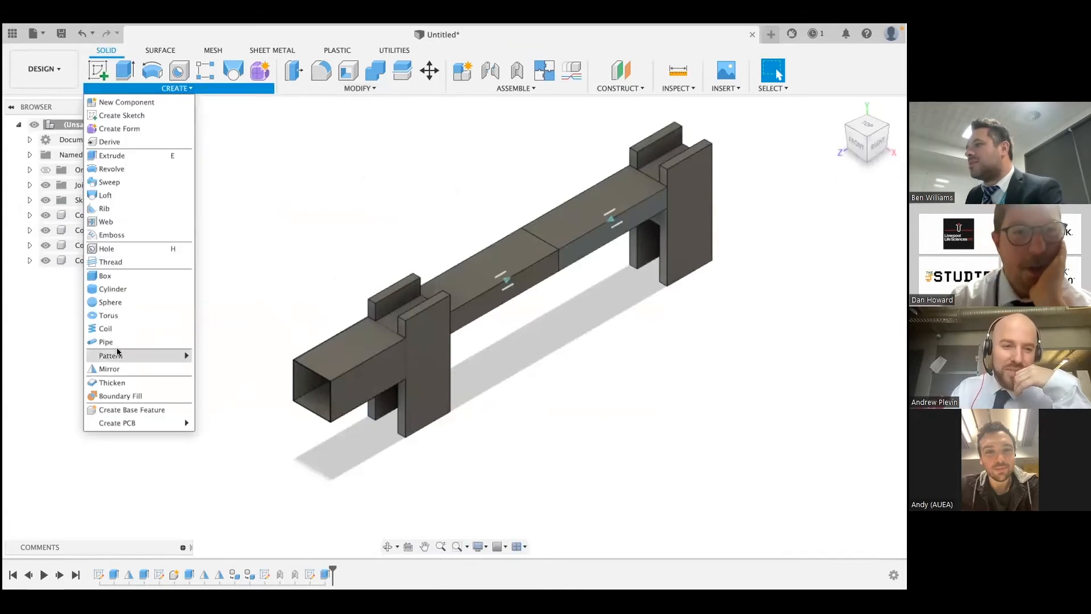
pyautogui.click(140, 369)
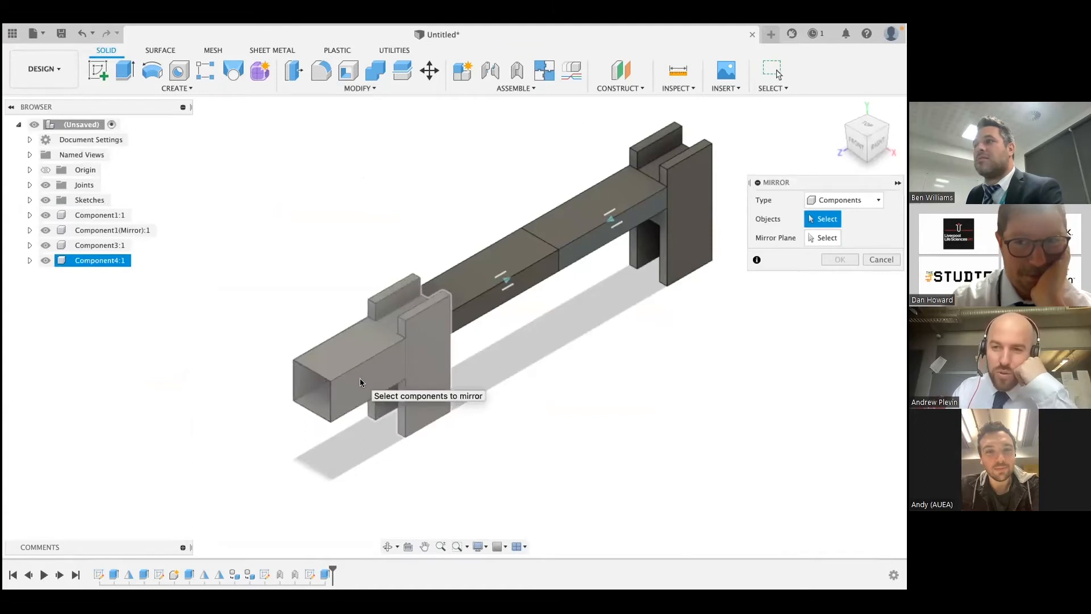
pyautogui.click(864, 258)
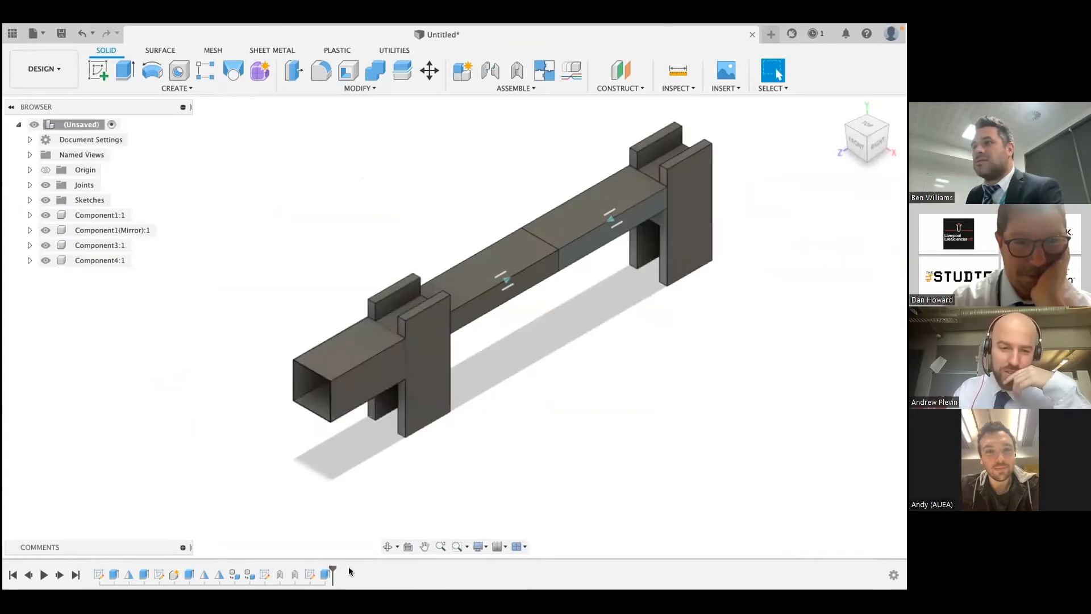
# - Edit the 200 mm thin extrusion at the bridge's near end so its operation is New Body
pyautogui.rightClick(325, 574)
pyautogui.click(359, 445)
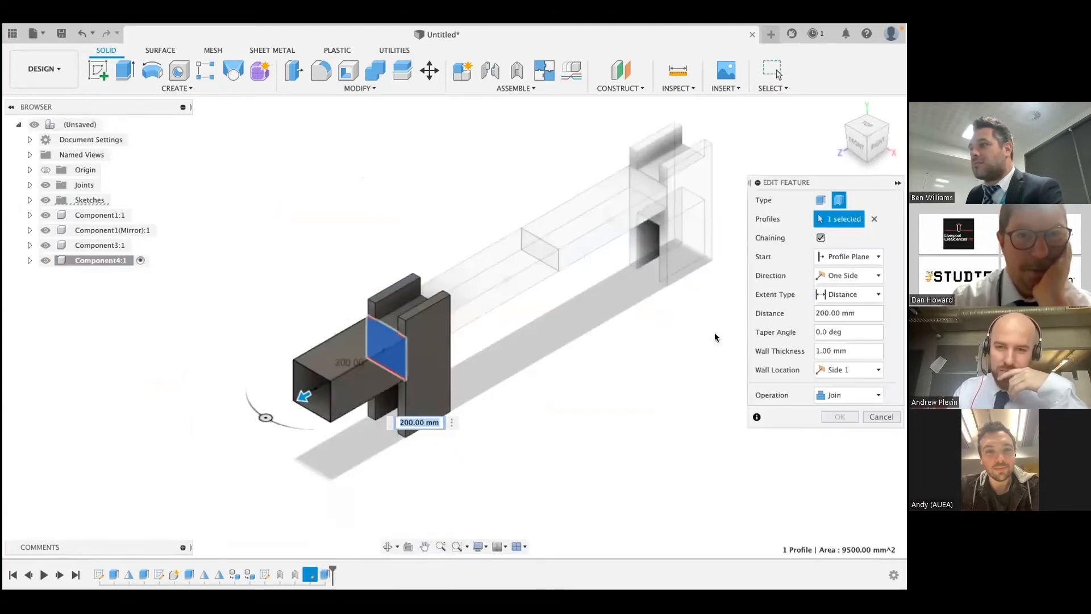
pyautogui.click(860, 394)
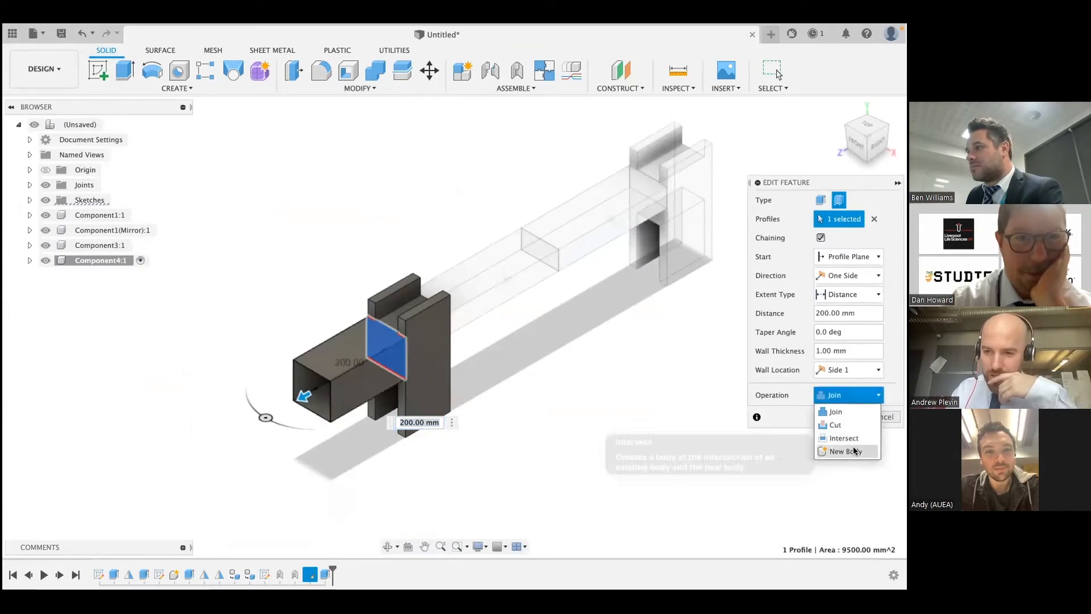
pyautogui.click(845, 450)
pyautogui.click(836, 418)
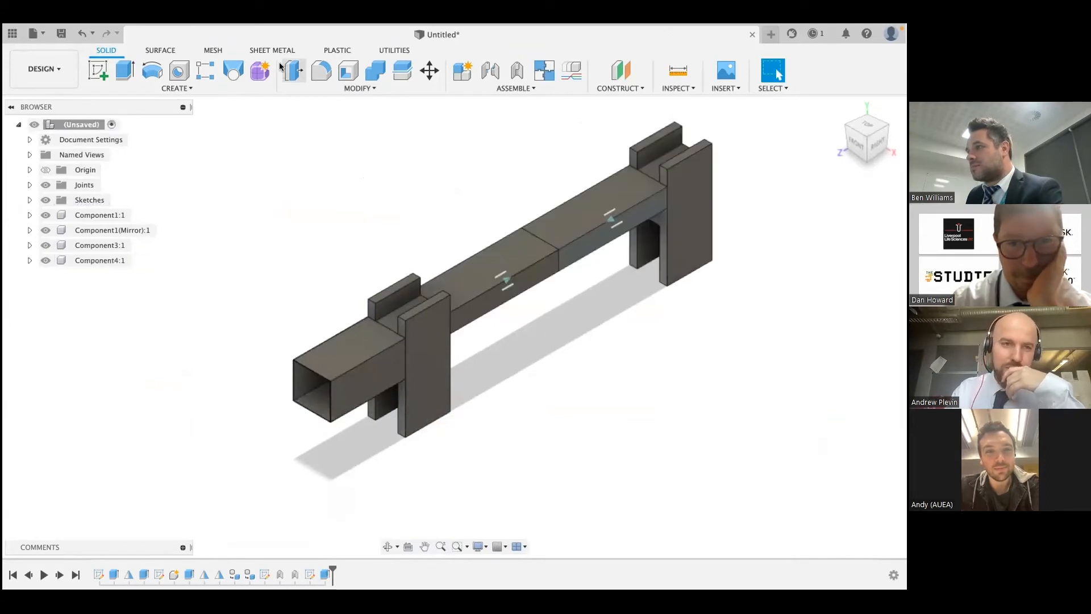
# - Start a mirror of type Bodies and select the hollow box beam at the bridge's near end
pyautogui.rightClick(269, 171)
pyautogui.click(233, 154)
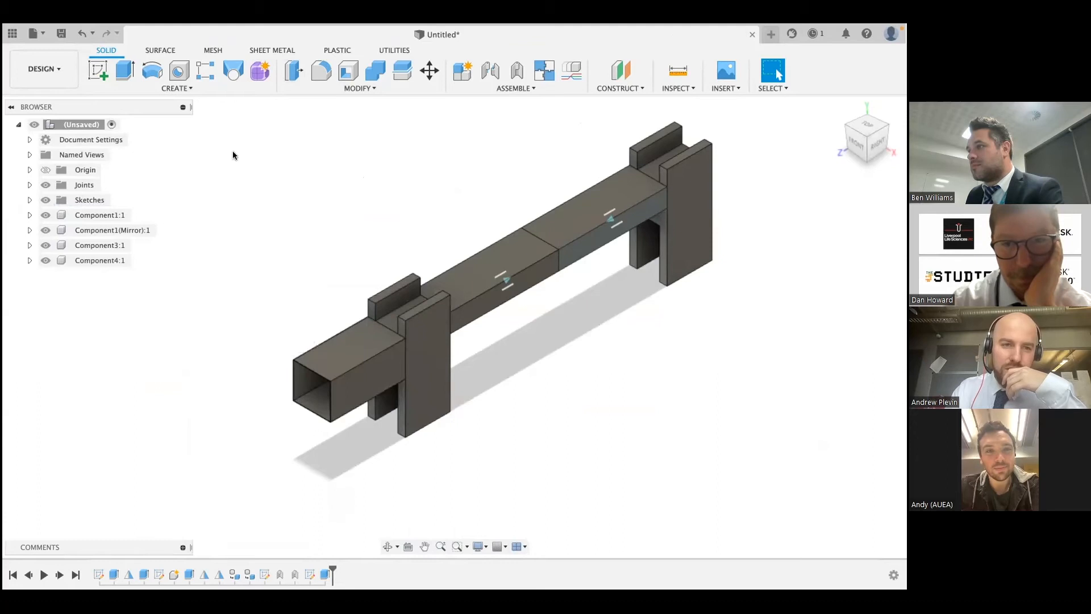
pyautogui.click(190, 89)
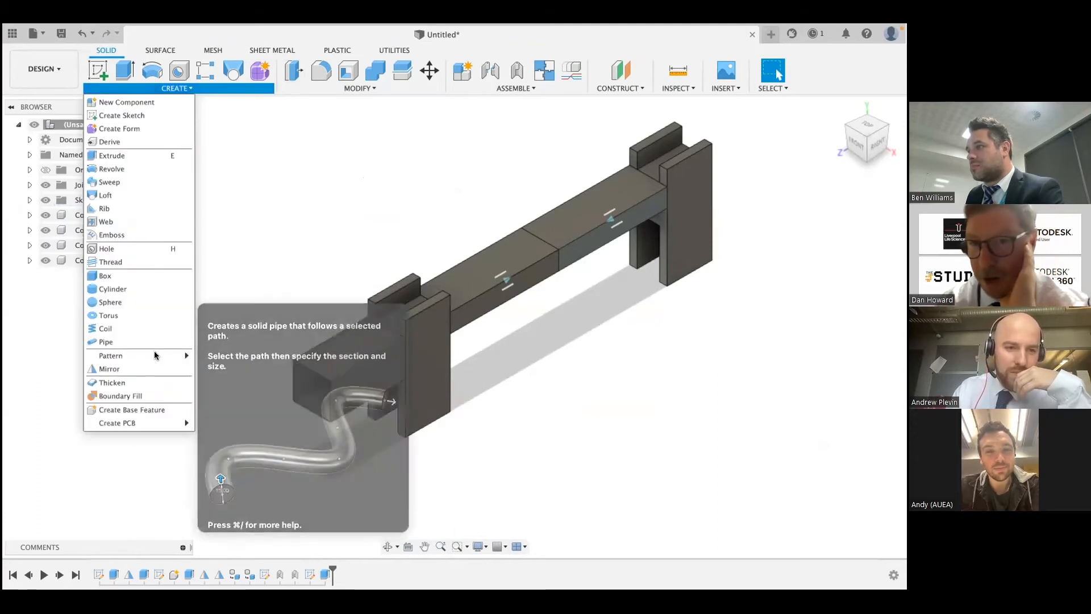
pyautogui.click(153, 368)
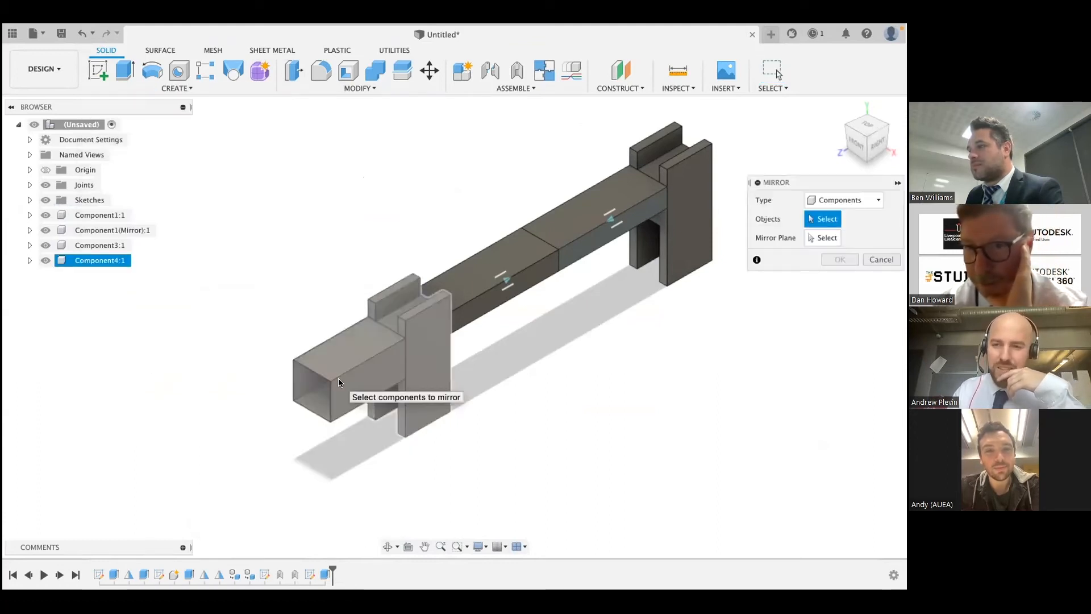
pyautogui.click(841, 200)
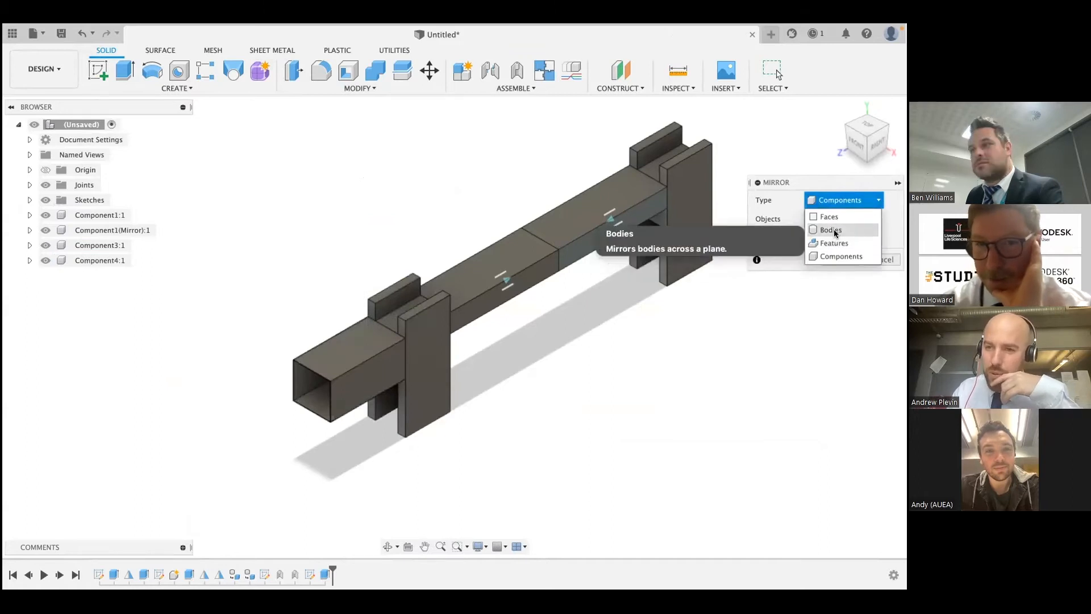
pyautogui.click(830, 225)
pyautogui.click(357, 378)
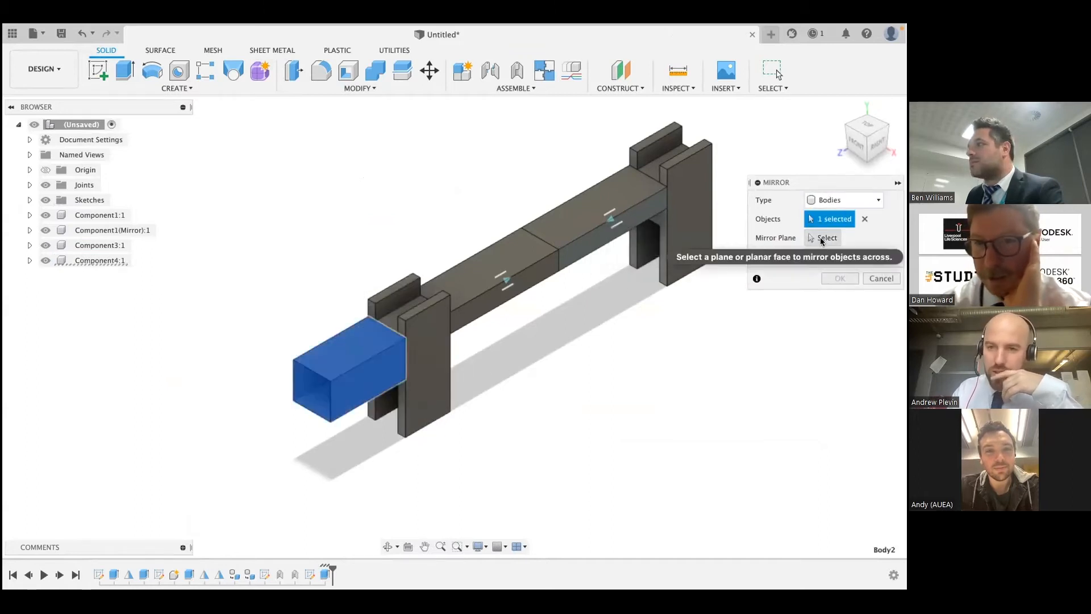
# - Mirror the box beam as a new body across Component1's mid-span end face, hiding Component1(Mirror) to pick the face and showing it again
pyautogui.click(824, 238)
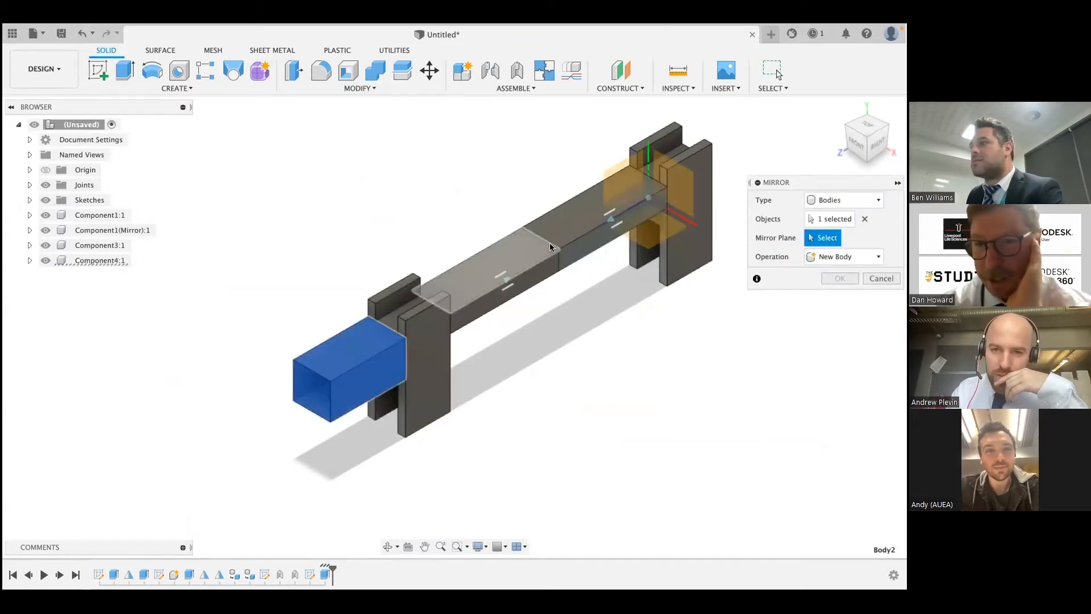
pyautogui.click(45, 245)
pyautogui.click(46, 245)
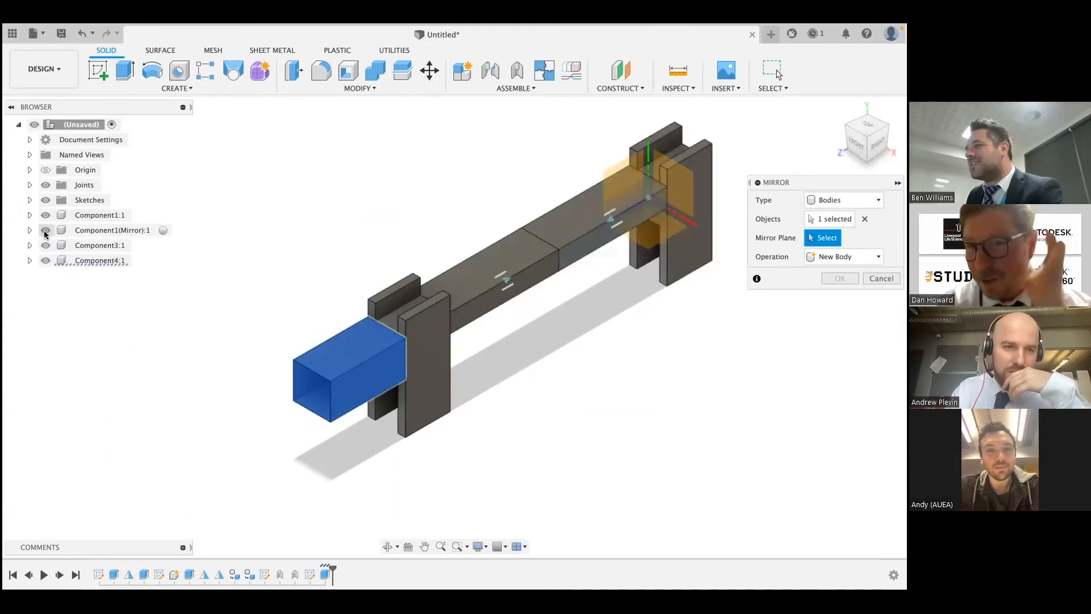
pyautogui.click(46, 229)
pyautogui.click(524, 242)
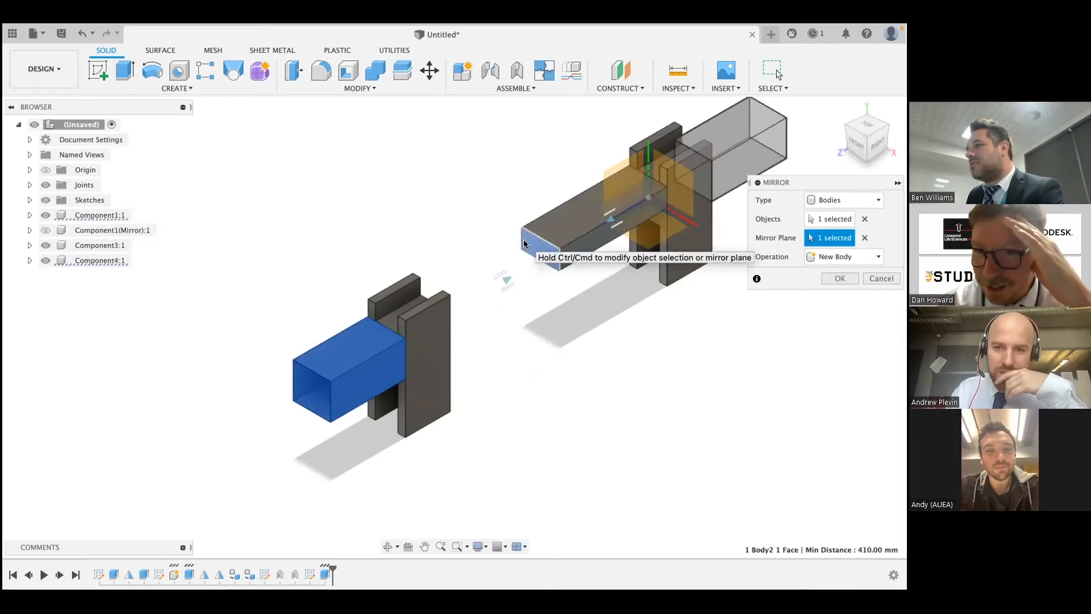
pyautogui.click(829, 277)
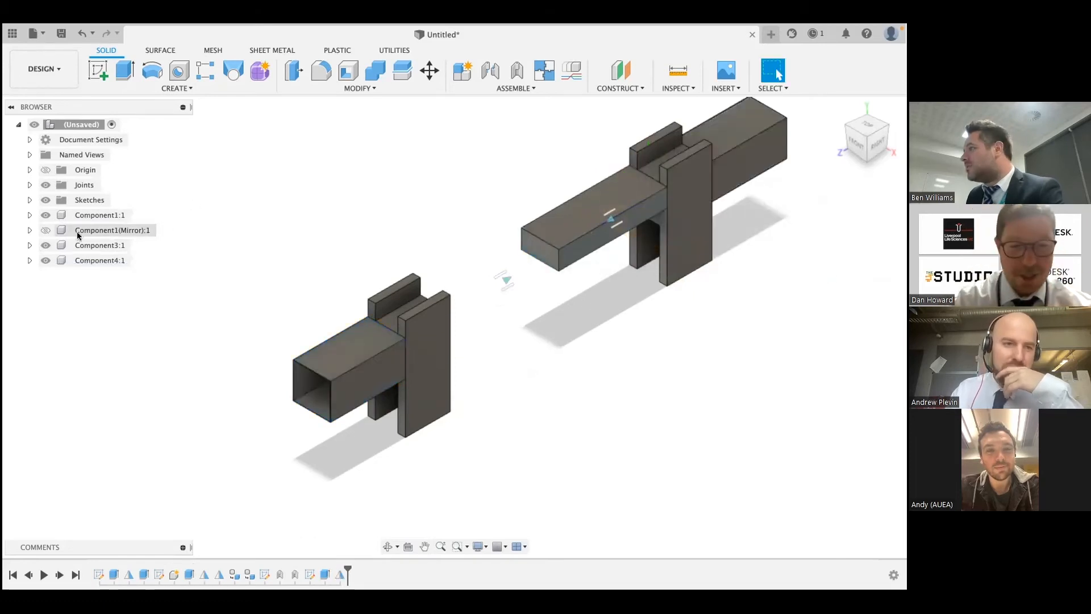
pyautogui.click(45, 229)
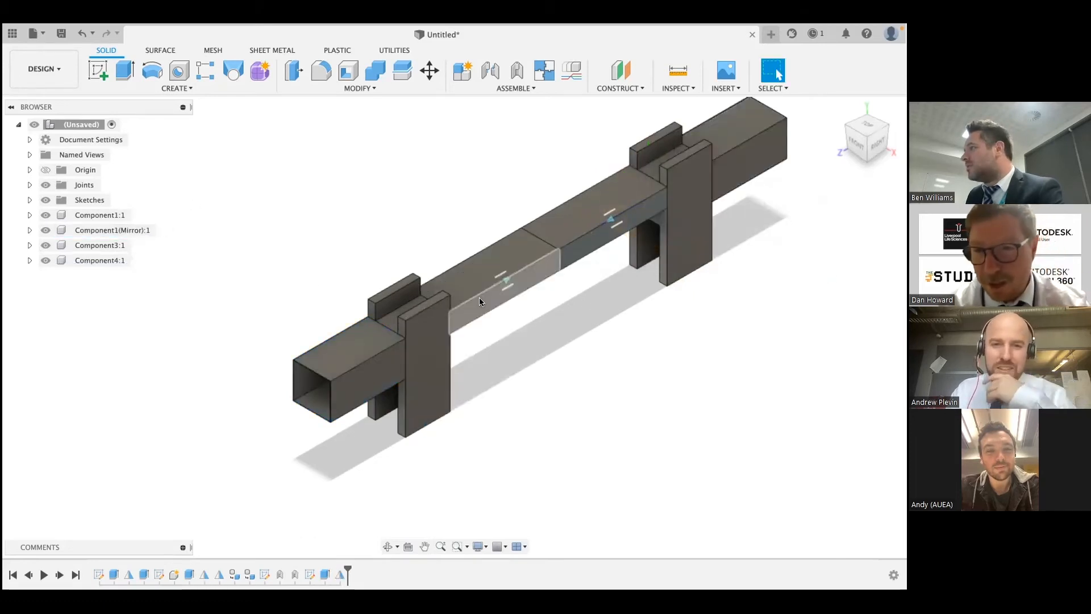
# - Set the slide limits of the near slider joint to a minimum and maximum of 0.00 mm
pyautogui.rightClick(507, 290)
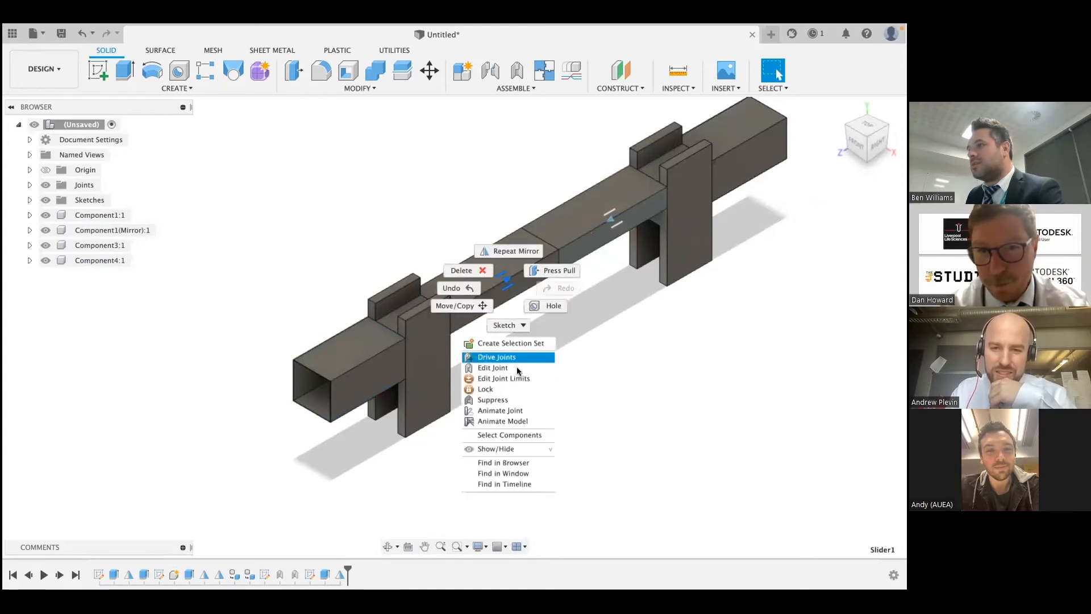
pyautogui.click(500, 374)
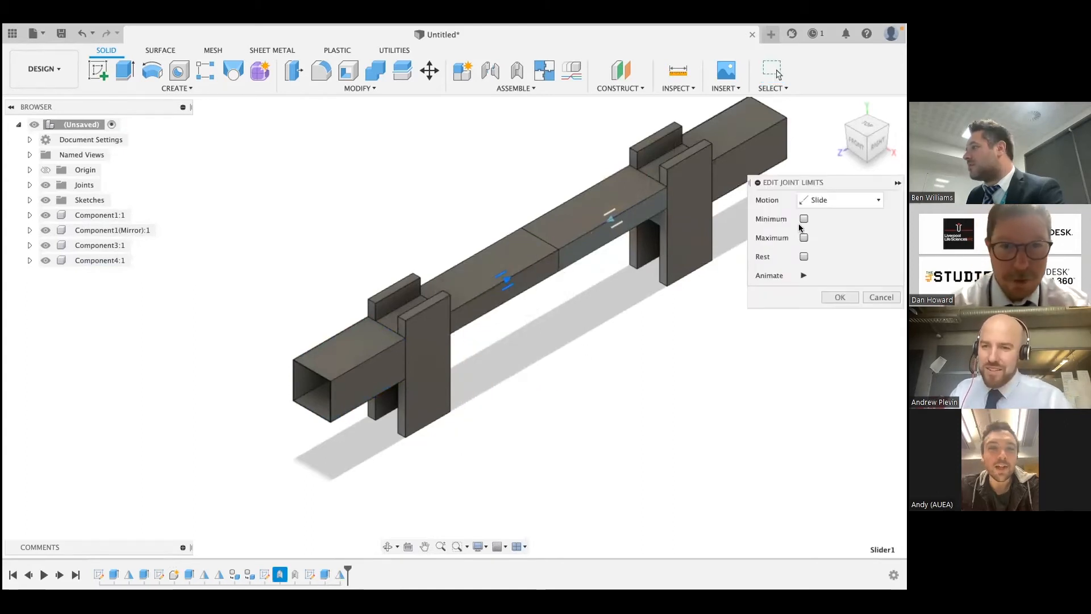
pyautogui.click(802, 219)
pyautogui.click(804, 257)
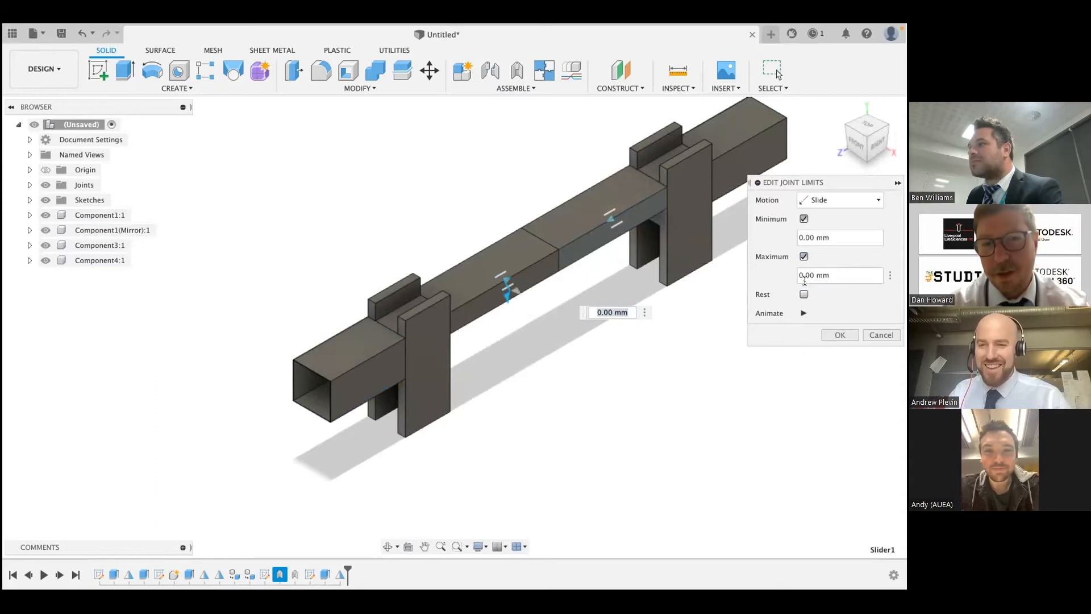
pyautogui.click(840, 335)
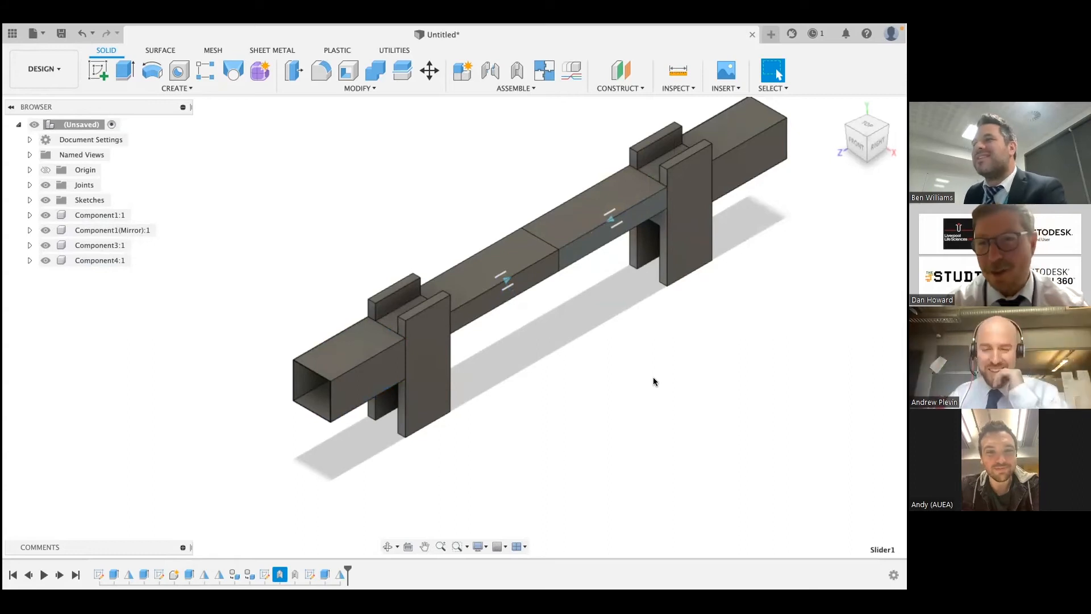
# - Animate the model and the near slider joint to check their motion, then end the animation
pyautogui.moveTo(652, 381); pyautogui.dragTo(583, 412, button='middle')
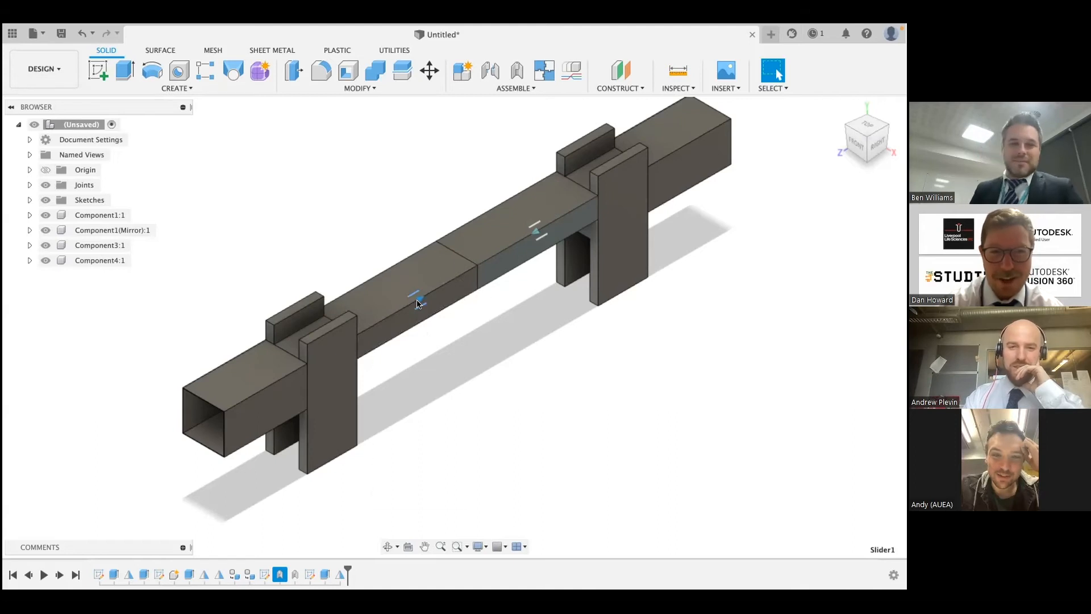
pyautogui.rightClick(417, 304)
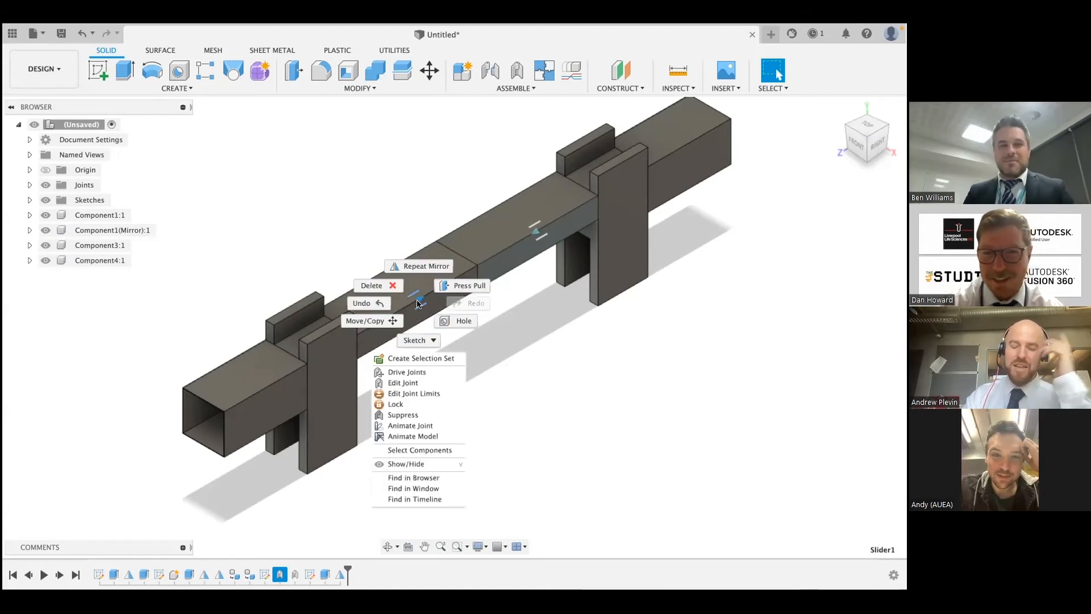
pyautogui.click(441, 436)
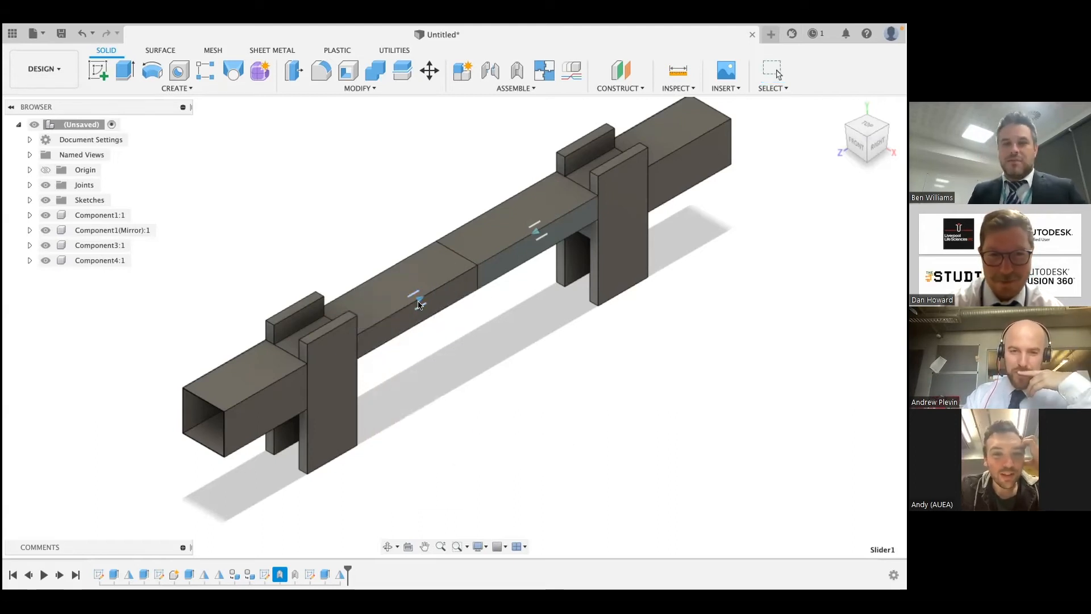
pyautogui.press('Escape')
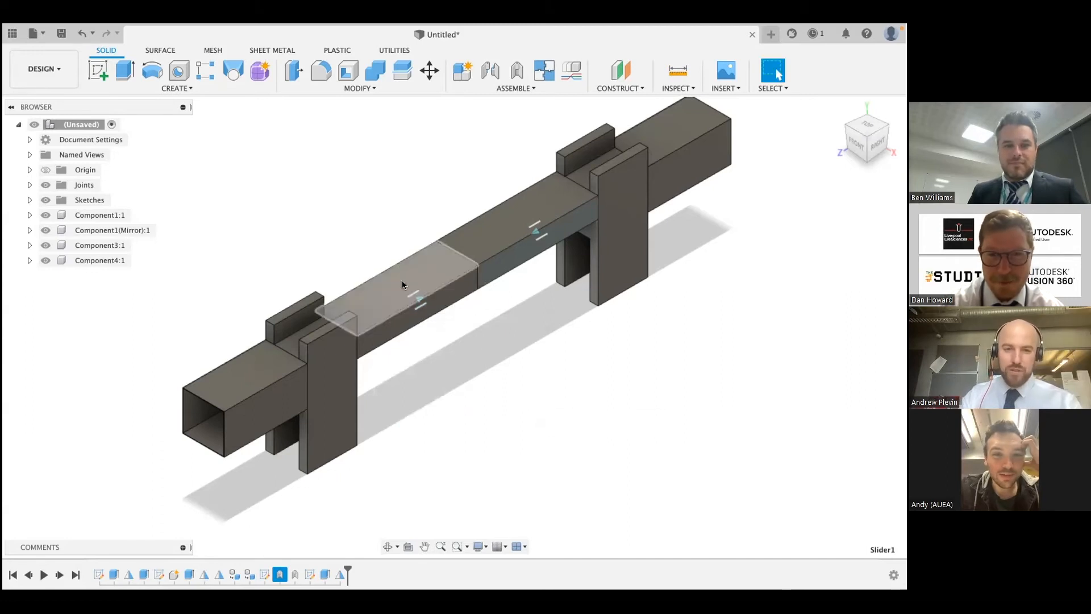
pyautogui.rightClick(418, 303)
pyautogui.click(438, 424)
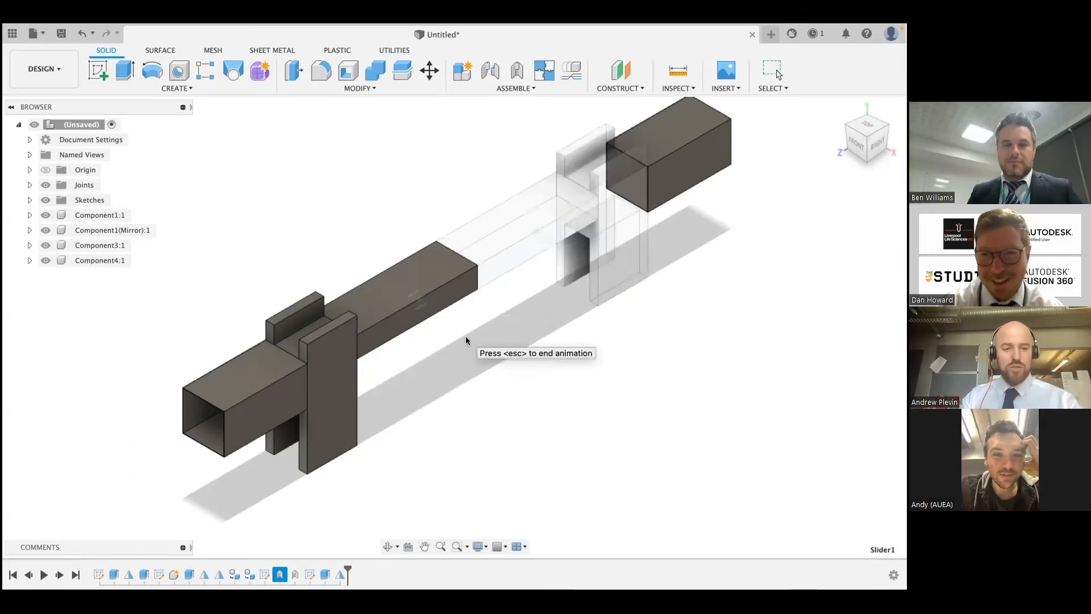
pyautogui.press('Escape')
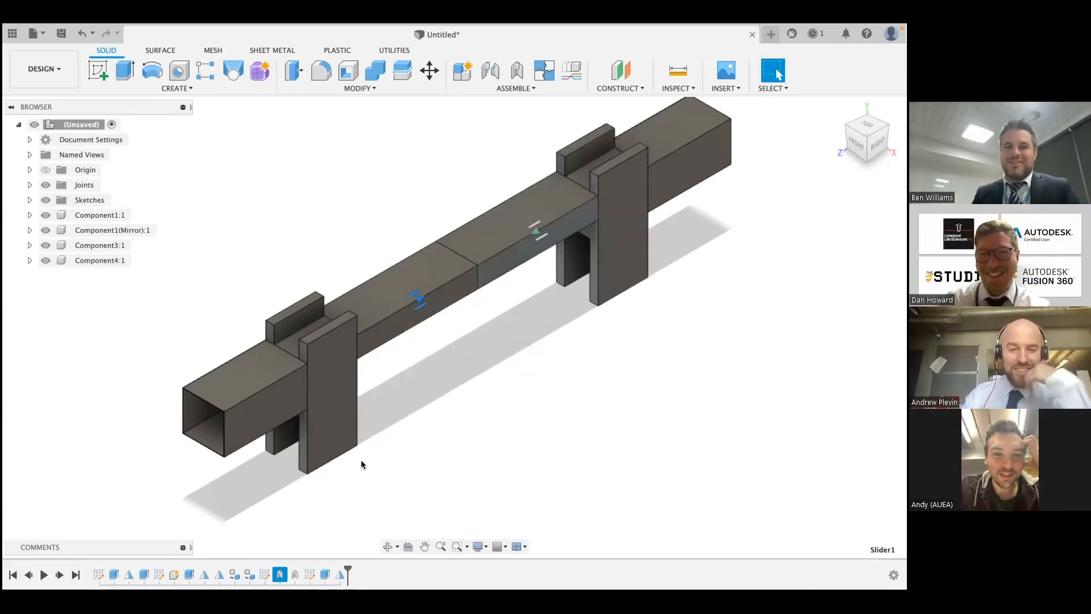
# - Roll the design history back to just after the Slider2 joint and animate the near slider joint again
pyautogui.moveTo(348, 562); pyautogui.dragTo(300, 568)
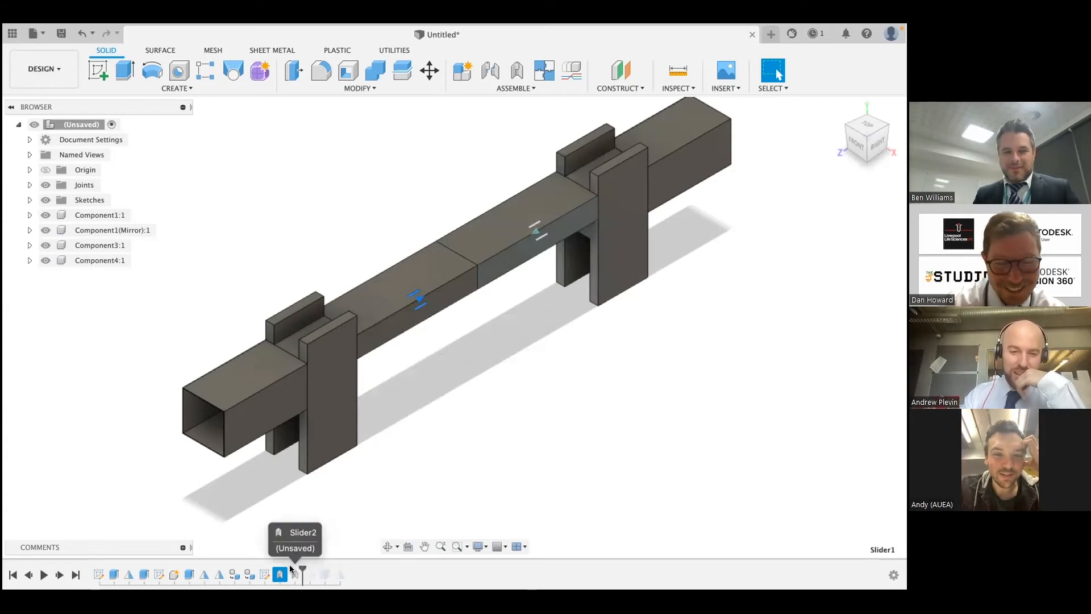
pyautogui.rightClick(419, 301)
pyautogui.click(427, 421)
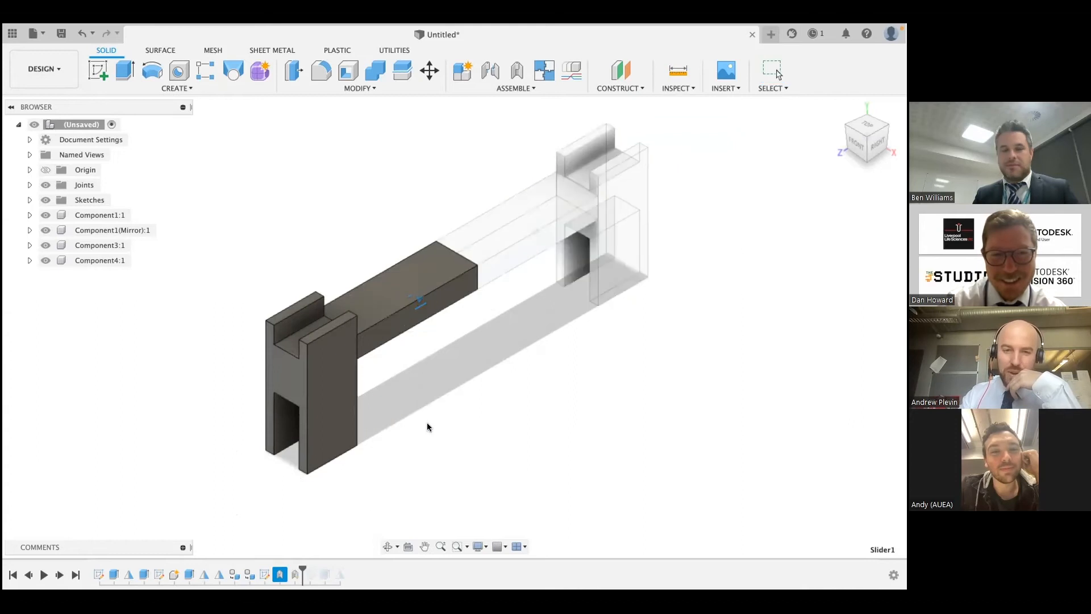
pyautogui.press('space')
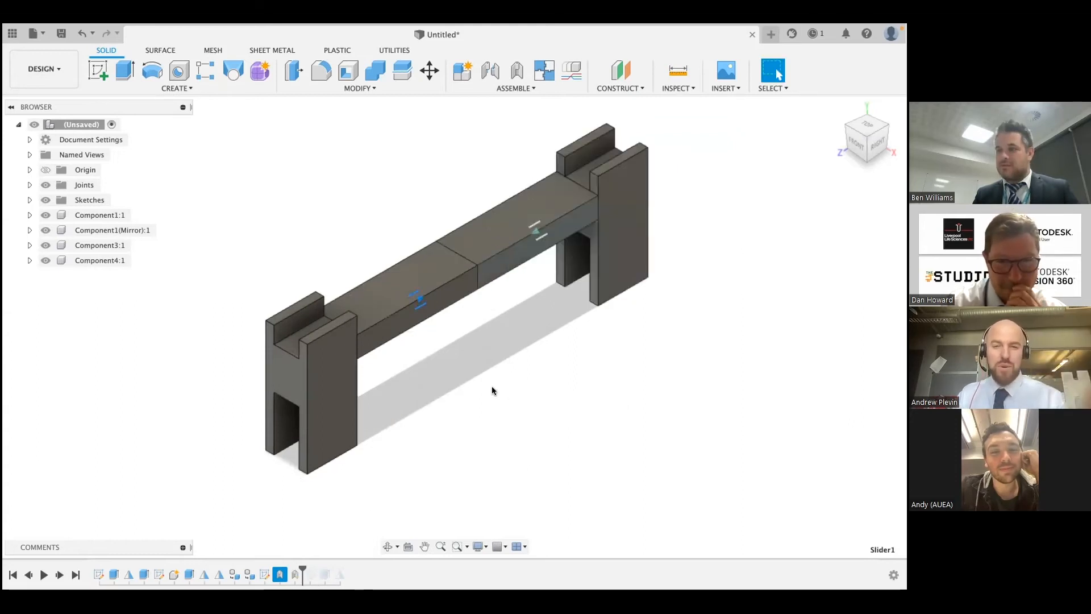
pyautogui.click(537, 350)
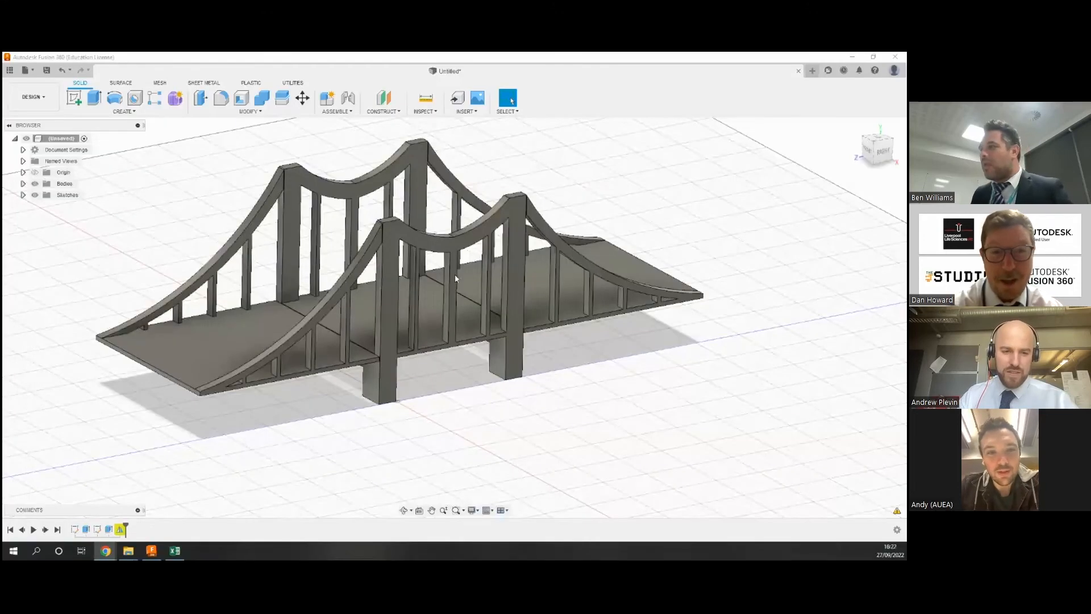
# - In the suspension bridge design, roll the history back to just after Sketch1 and make that sketch visible
pyautogui.keyDown('shift'); pyautogui.moveTo(454, 273); pyautogui.dragTo(399, 390, button='middle'); pyautogui.keyUp('shift')
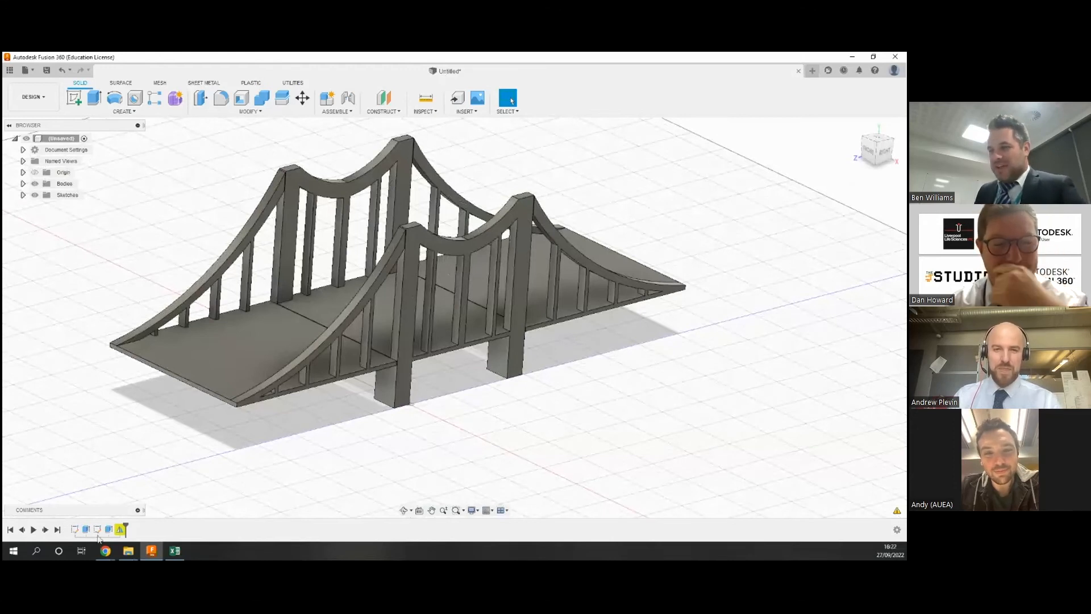
pyautogui.moveTo(126, 524); pyautogui.dragTo(78, 531)
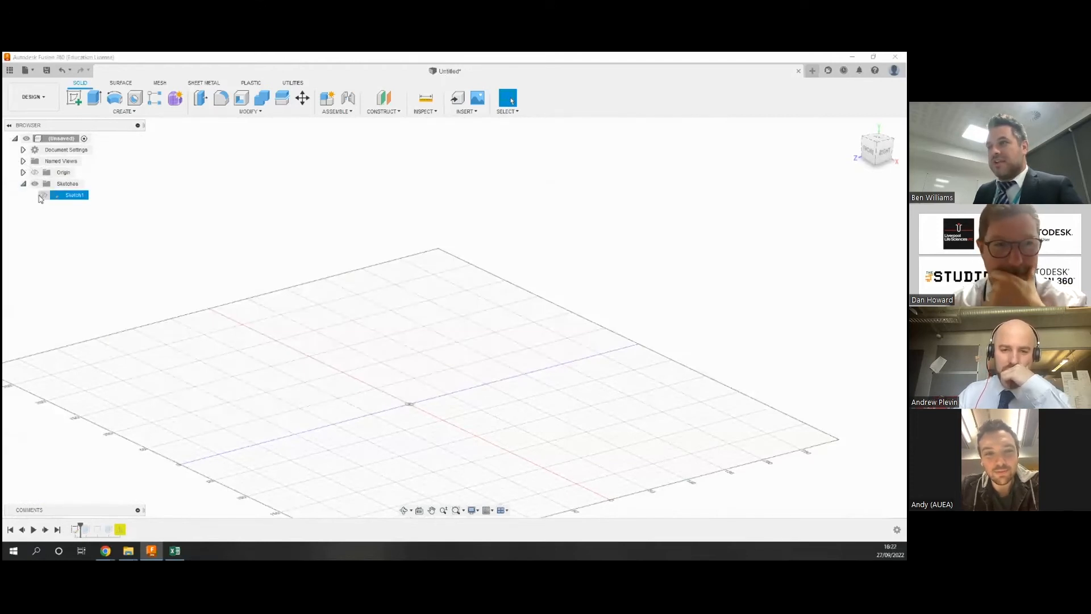
pyautogui.click(42, 196)
pyautogui.click(231, 251)
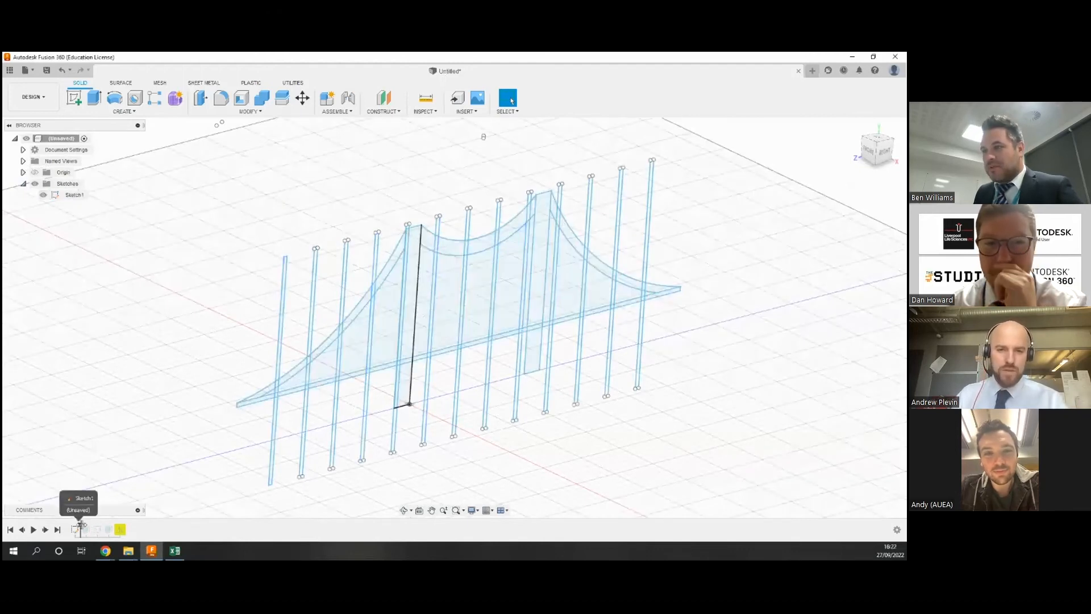
# - Roll the history forward past the first extrusion and inspect the extruded half bridge against the sketch from a low side angle
pyautogui.moveTo(81, 527); pyautogui.dragTo(91, 528)
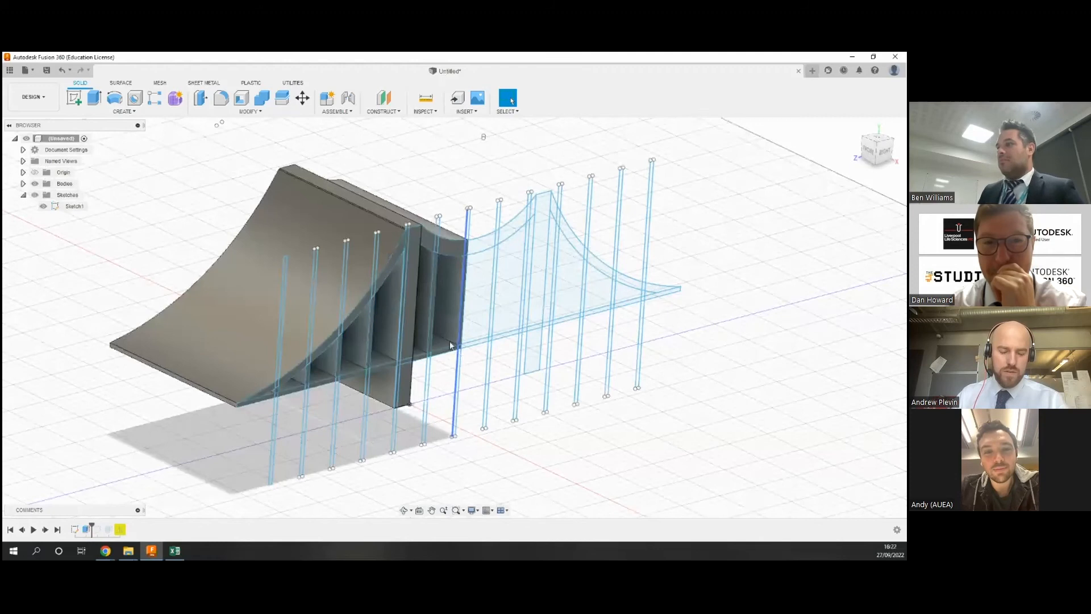
pyautogui.click(446, 341)
pyautogui.click(419, 510)
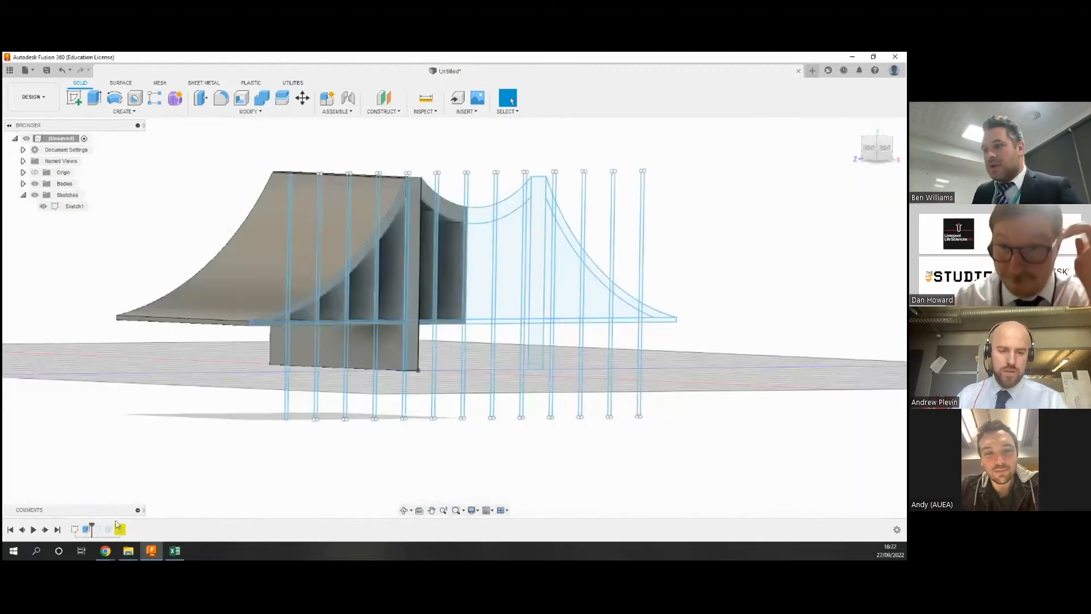
# - Roll the history forward past Sketch2 and the second extrusion, and inspect the cut through the half bridge from the front
pyautogui.click(99, 530)
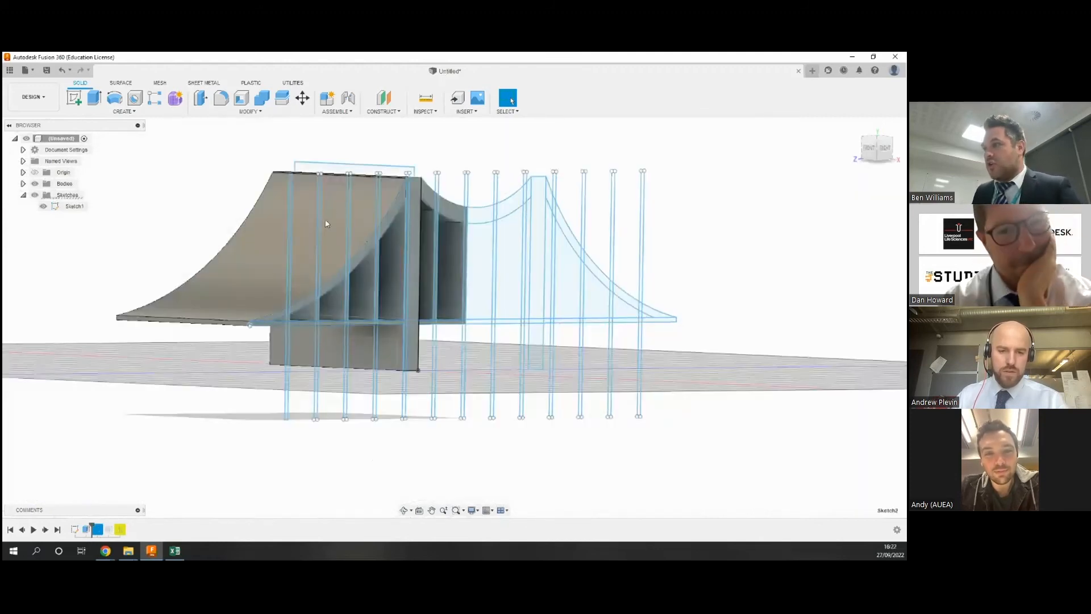
pyautogui.keyDown('shift'); pyautogui.moveTo(313, 262); pyautogui.dragTo(348, 258, button='middle'); pyautogui.keyUp('shift')
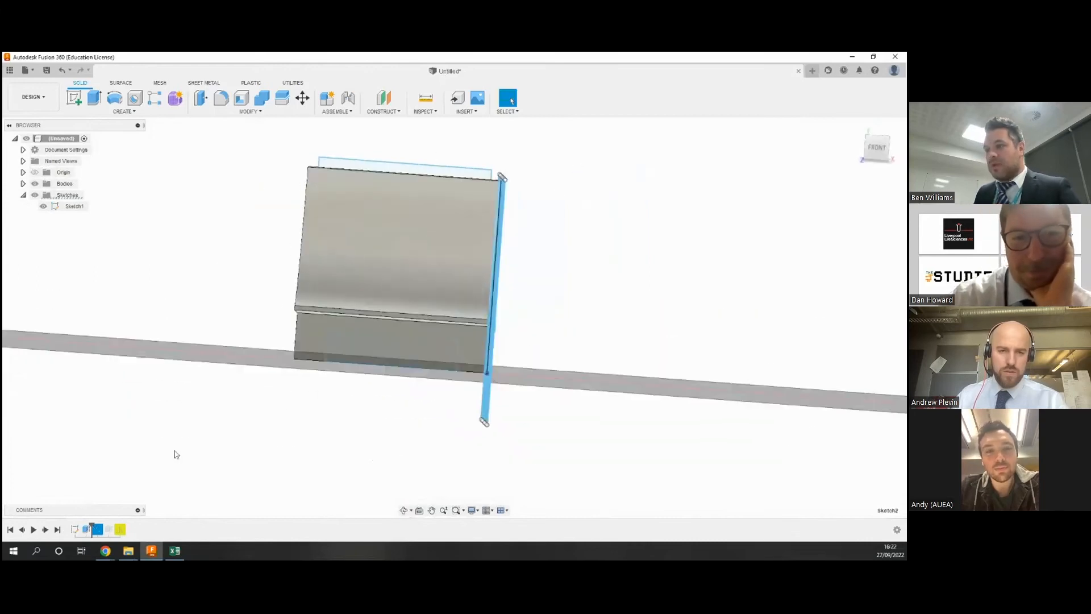
pyautogui.moveTo(92, 526); pyautogui.dragTo(114, 525)
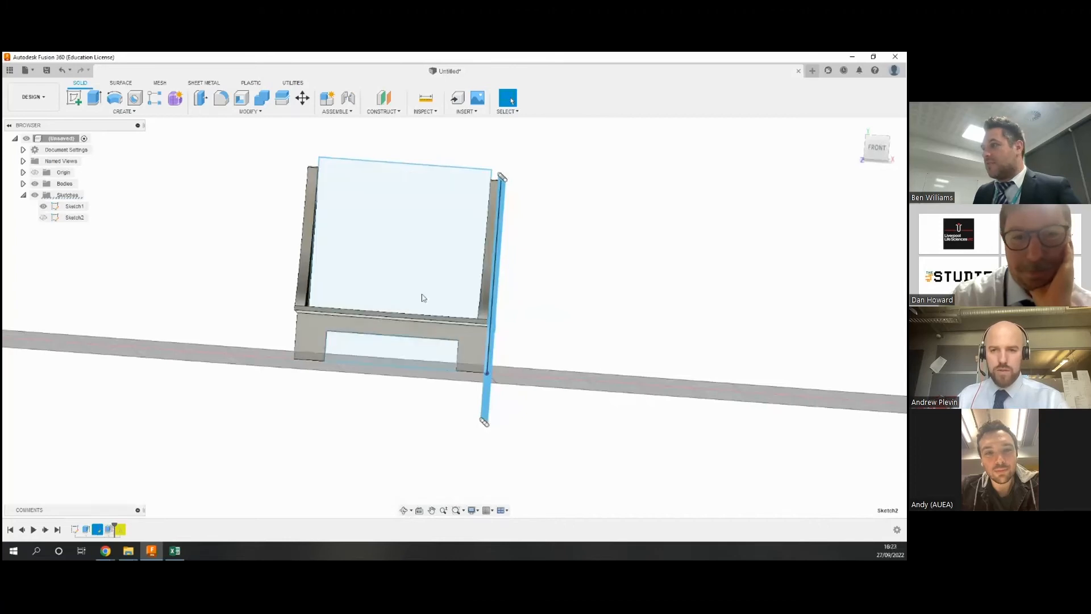
# - Roll the history forward to its end, hide Sketch1 and inspect the complete suspension bridge from several angles
pyautogui.keyDown('shift'); pyautogui.moveTo(423, 299); pyautogui.dragTo(369, 352, button='middle'); pyautogui.keyUp('shift')
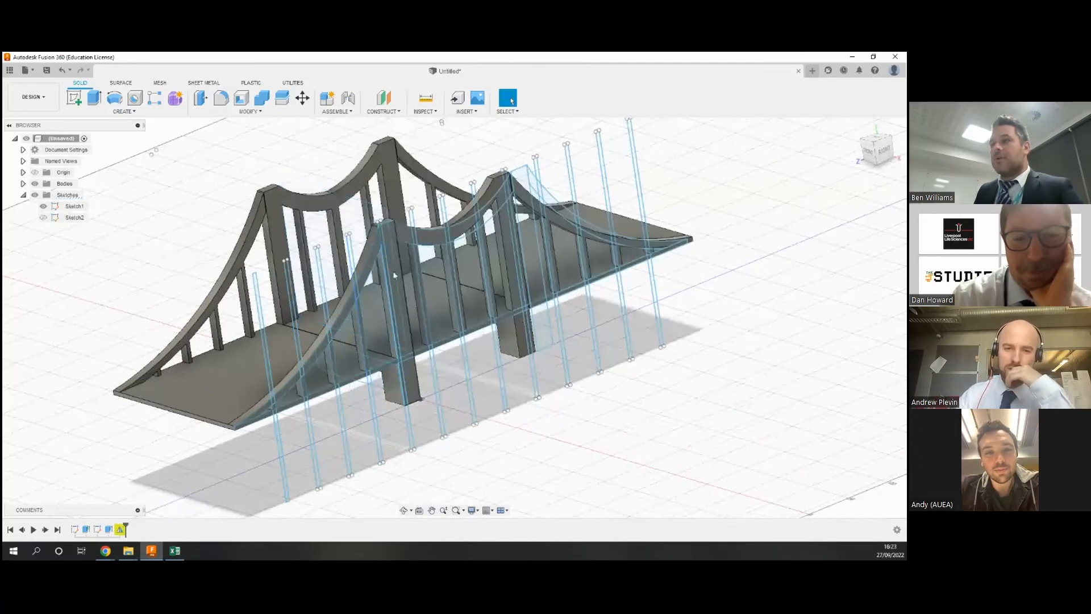
pyautogui.click(43, 206)
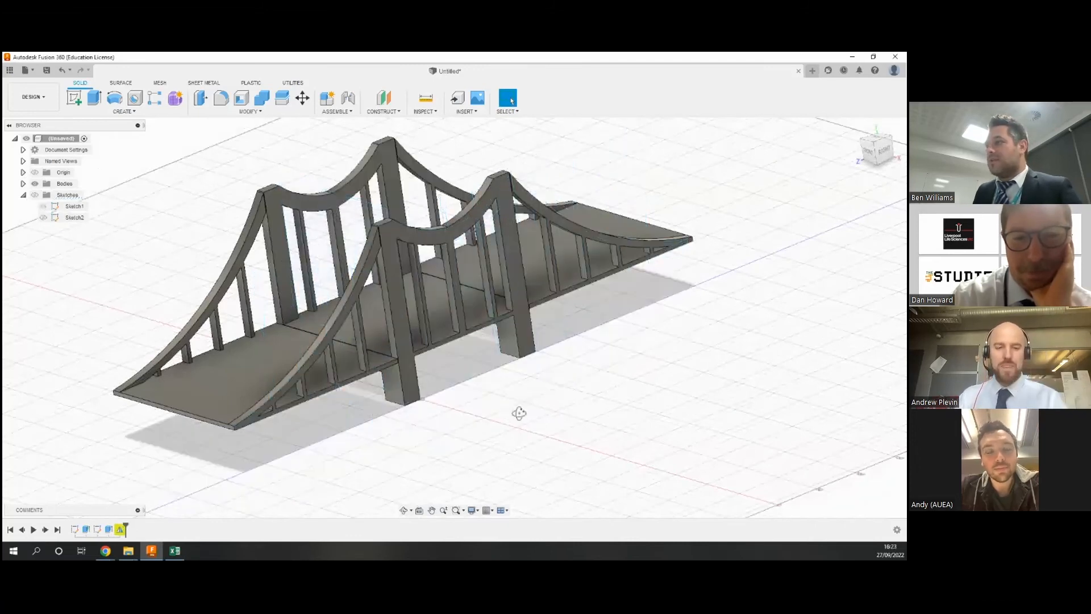
pyautogui.keyDown('shift'); pyautogui.moveTo(518, 413); pyautogui.dragTo(503, 408, button='middle'); pyautogui.keyUp('shift')
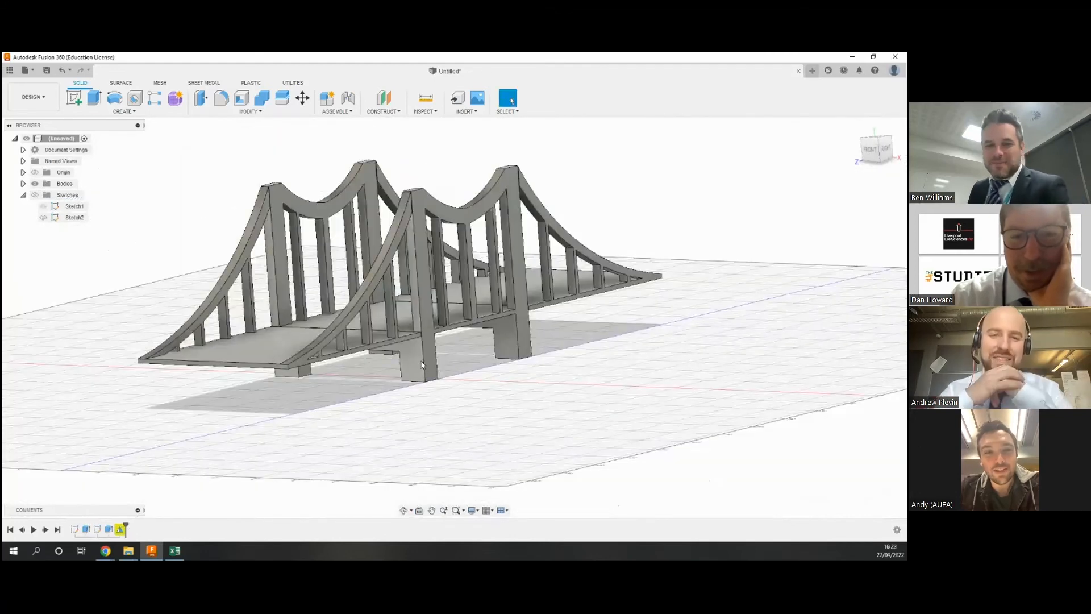
pyautogui.keyDown('shift'); pyautogui.moveTo(580, 442); pyautogui.dragTo(544, 450, button='middle'); pyautogui.keyUp('shift')
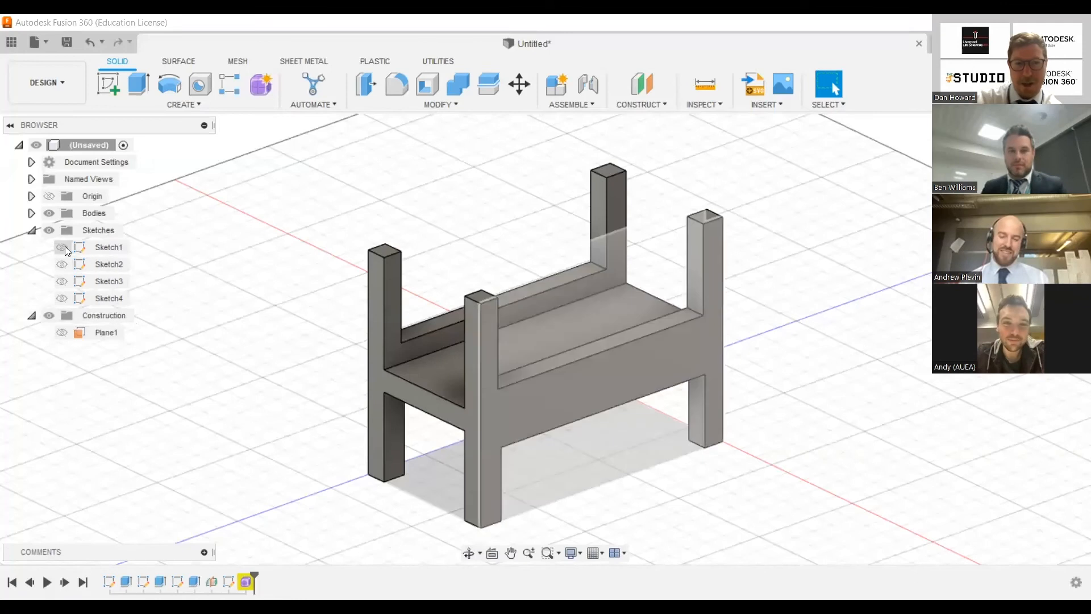
# - In the four-tower bridge design, show and hide Sketch1 and Sketch2 in turn to review them against the body
pyautogui.click(63, 248)
pyautogui.click(65, 246)
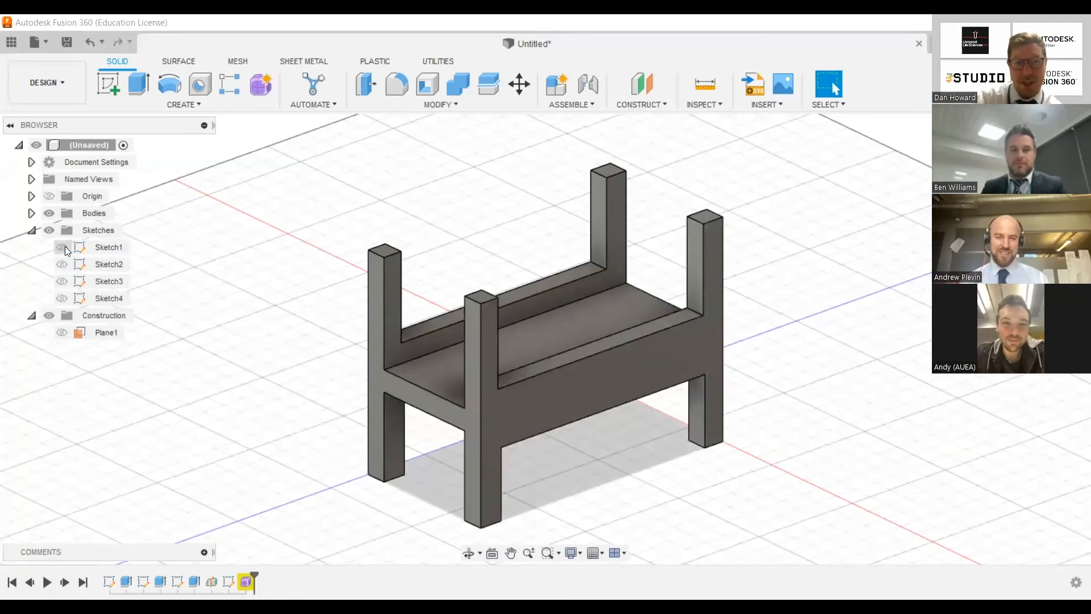
pyautogui.click(64, 264)
pyautogui.click(64, 263)
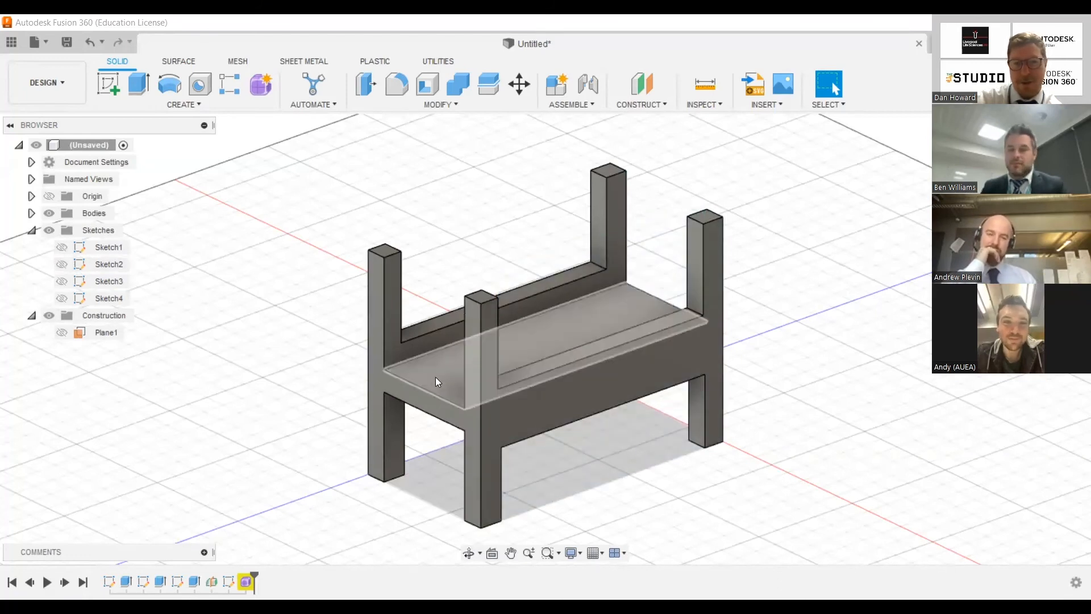
# - Make Plane1 and Sketch4 visible and examine the cable curve between the towers up close
pyautogui.click(64, 337)
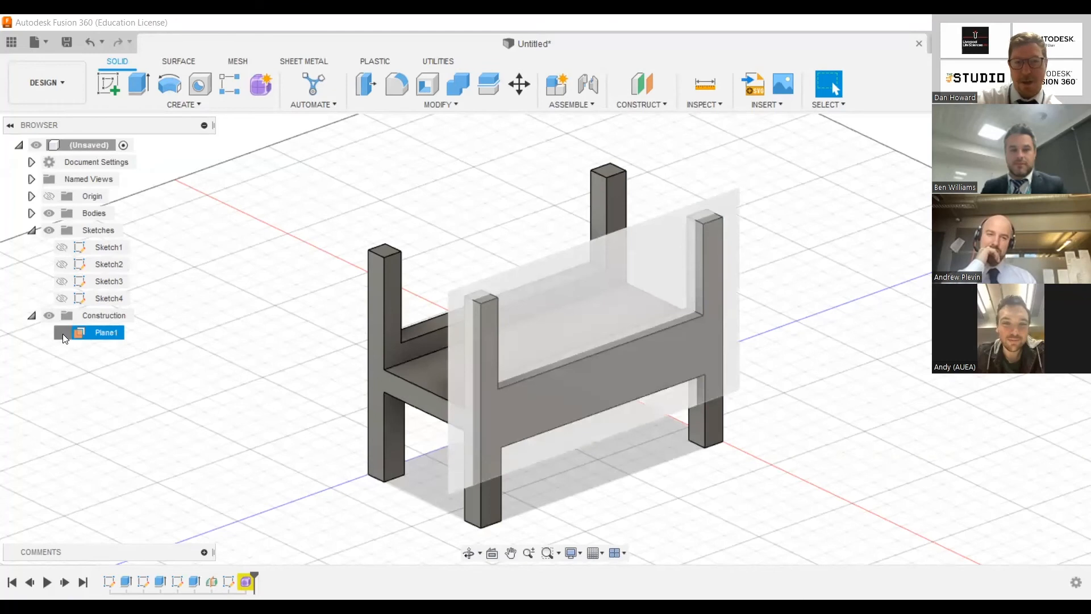
pyautogui.click(62, 334)
pyautogui.click(62, 299)
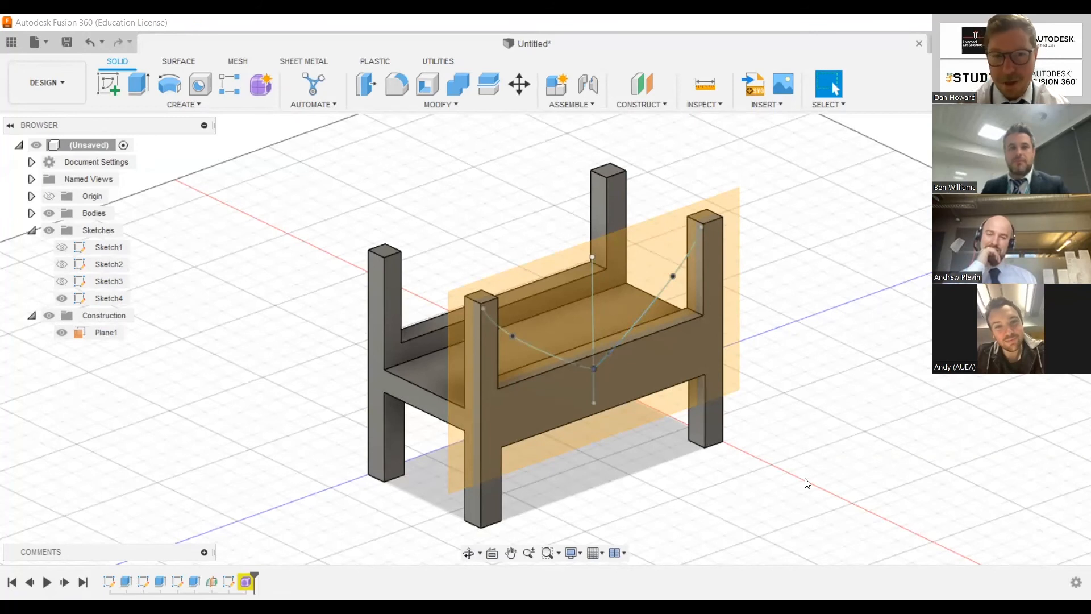
pyautogui.scroll(5, 607, 384)
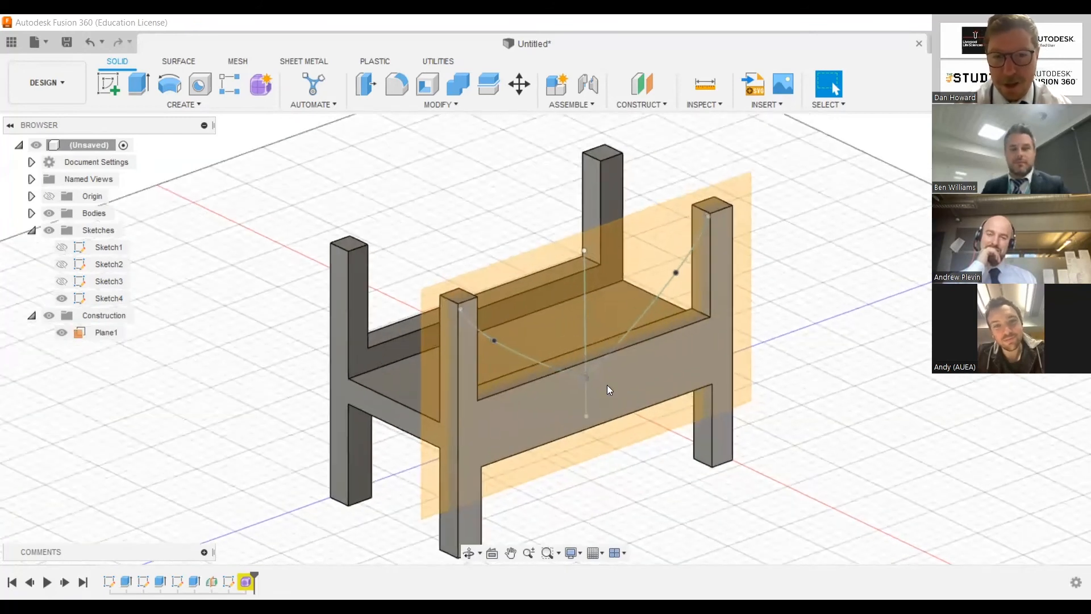
pyautogui.scroll(6, 604, 383)
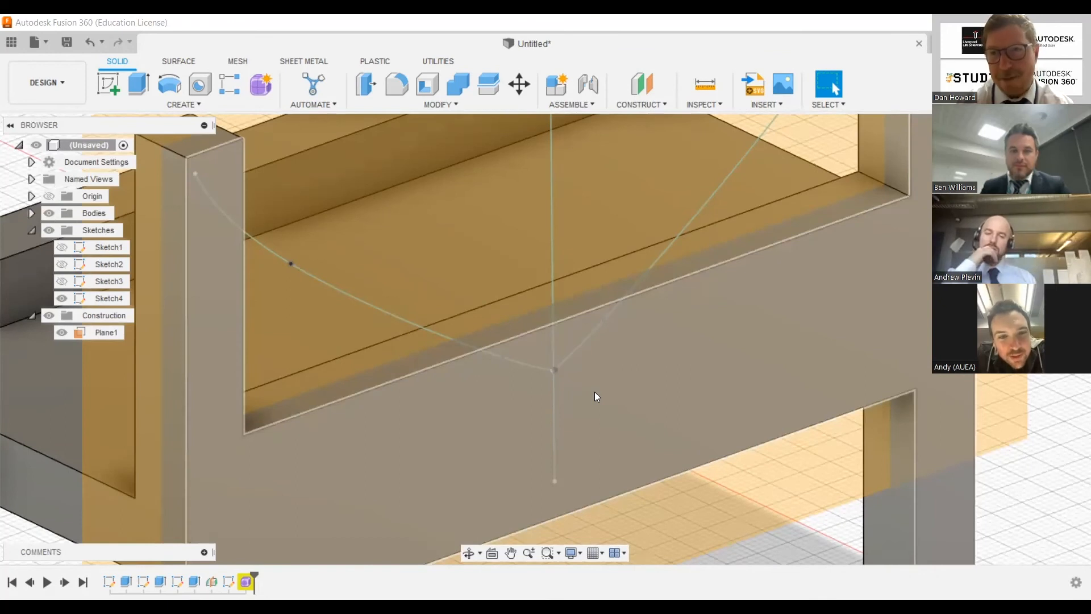
pyautogui.scroll(-5, 593, 390)
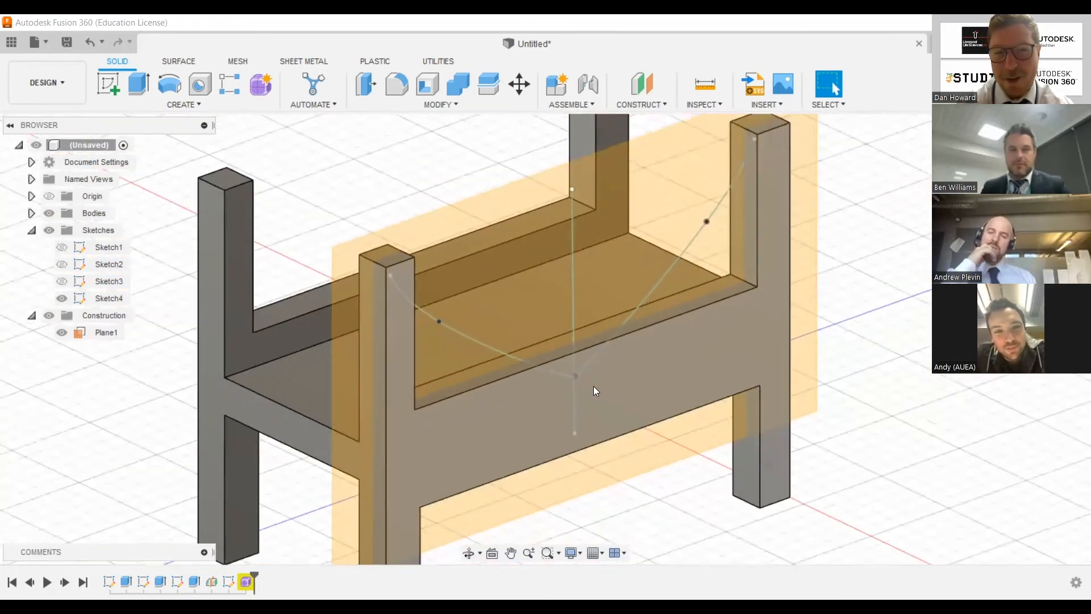
pyautogui.scroll(-1, 592, 385)
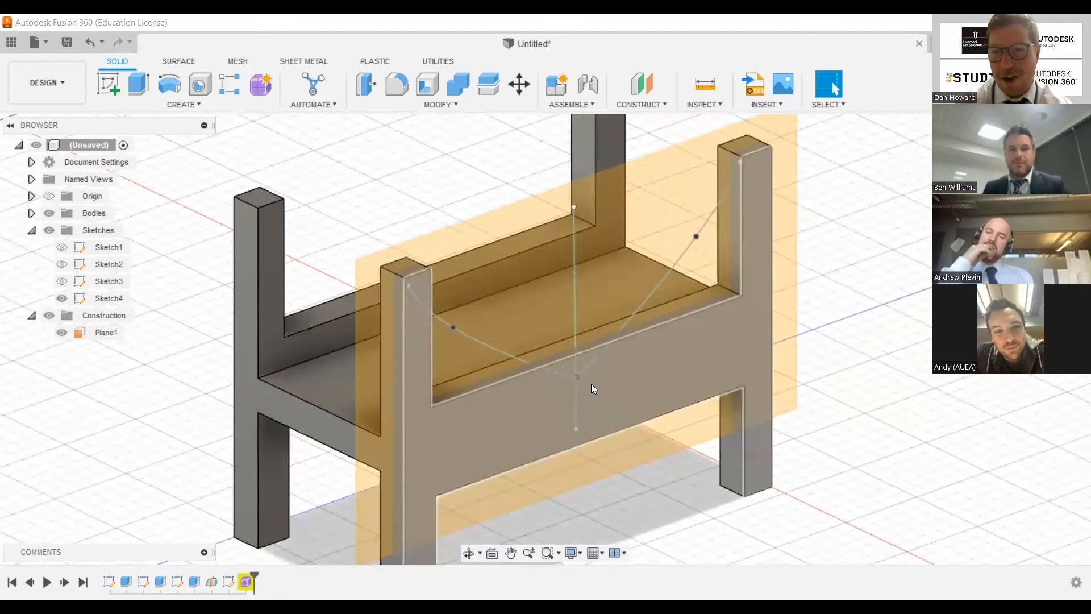